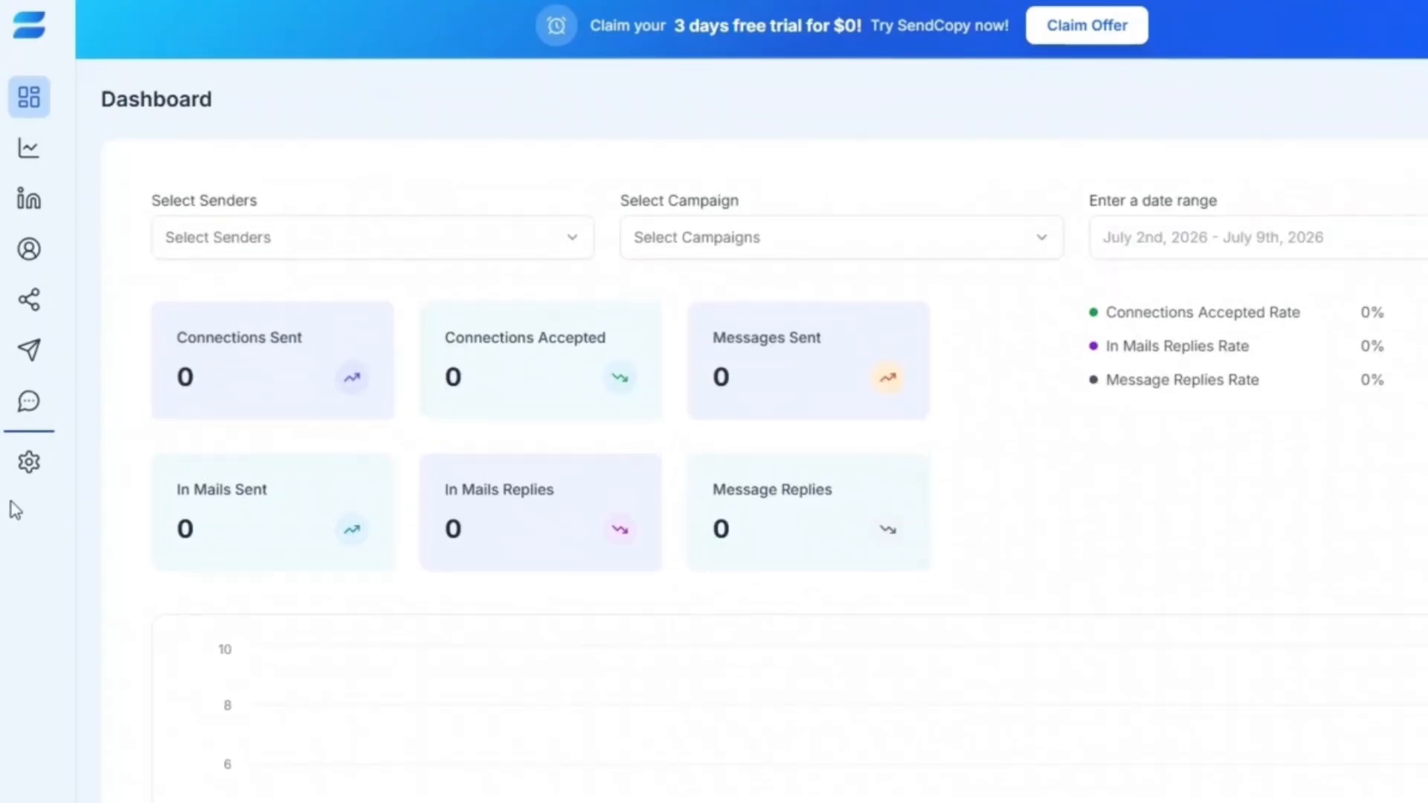
Open the billing settings and choose the Hyper Growth plan at $399 per month.
click(26, 470)
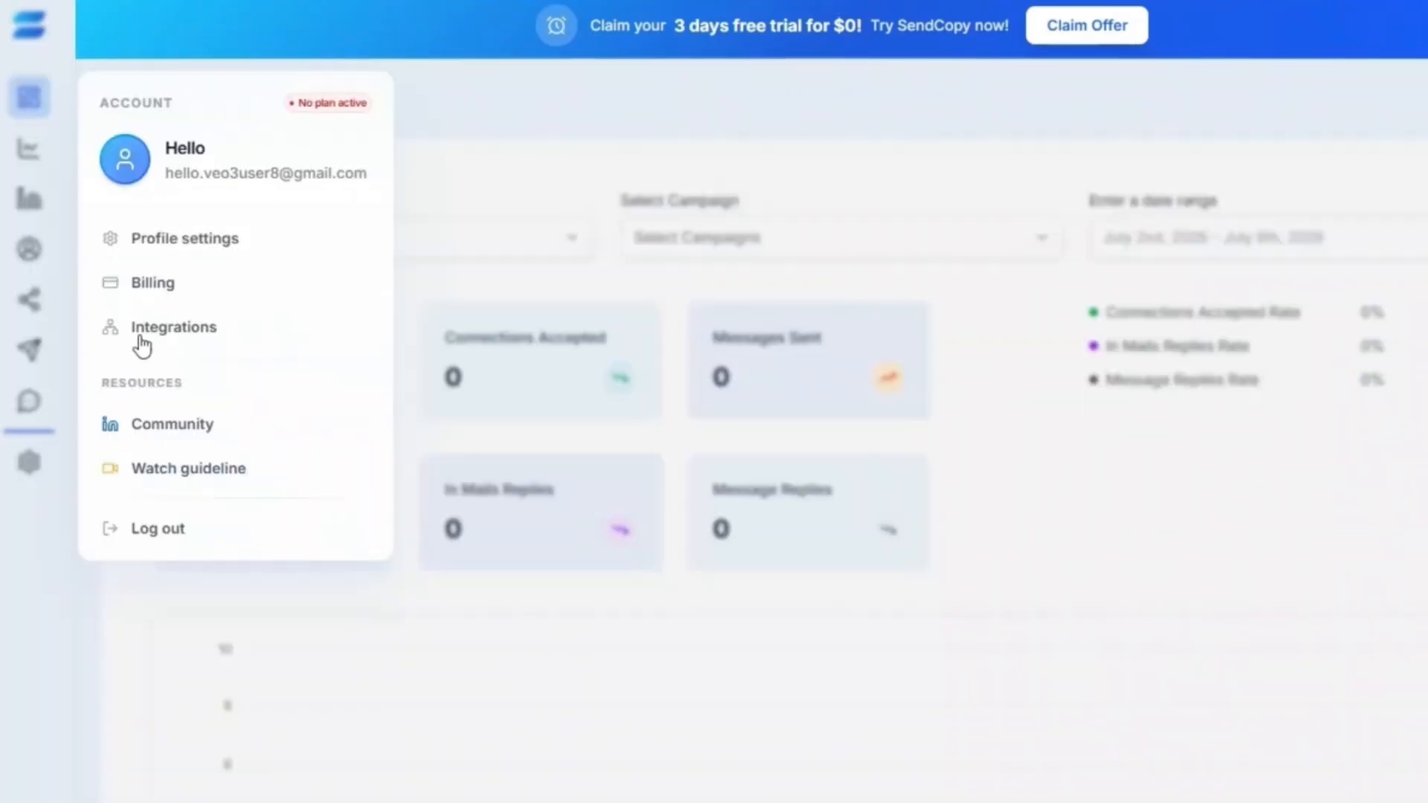
click(173, 281)
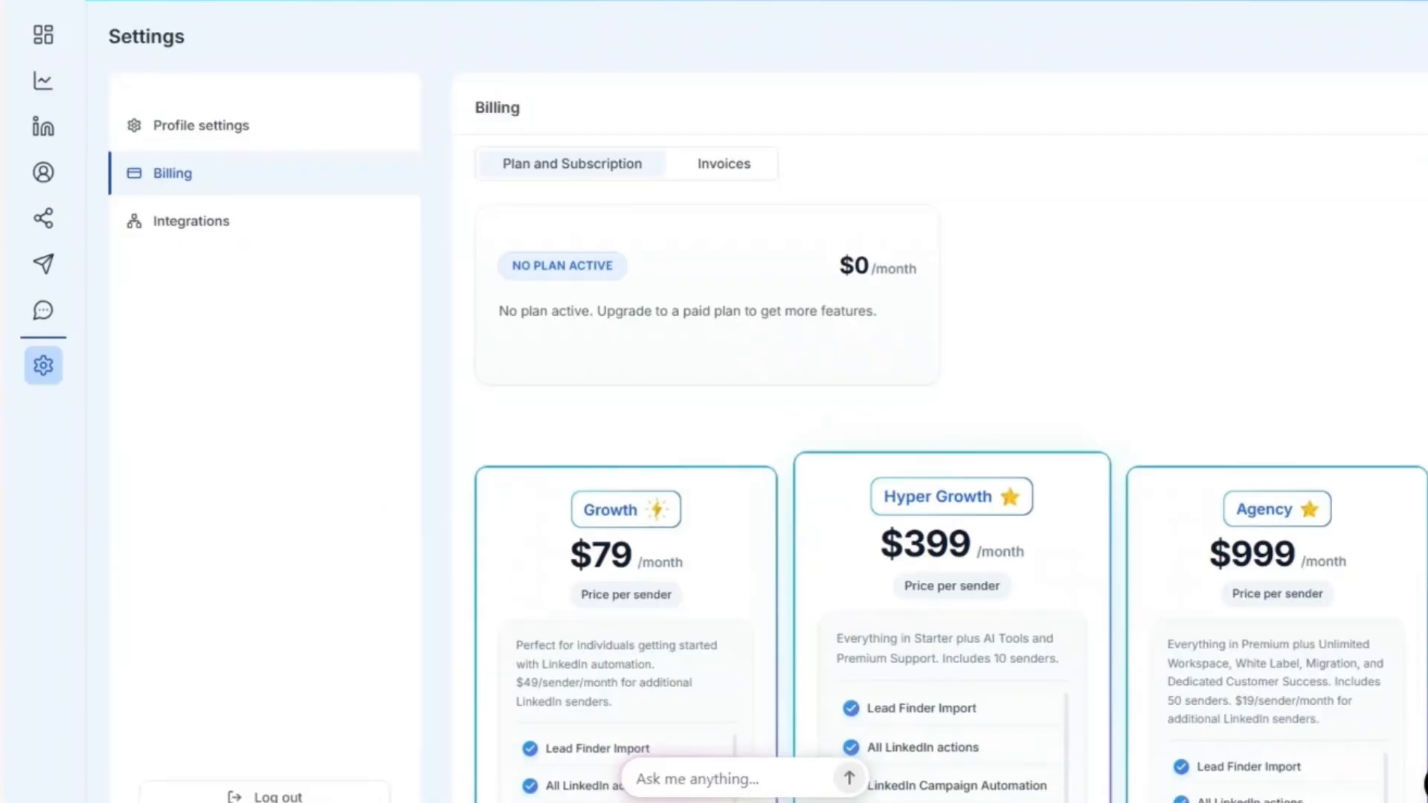
scroll(770, 402, down, 1)
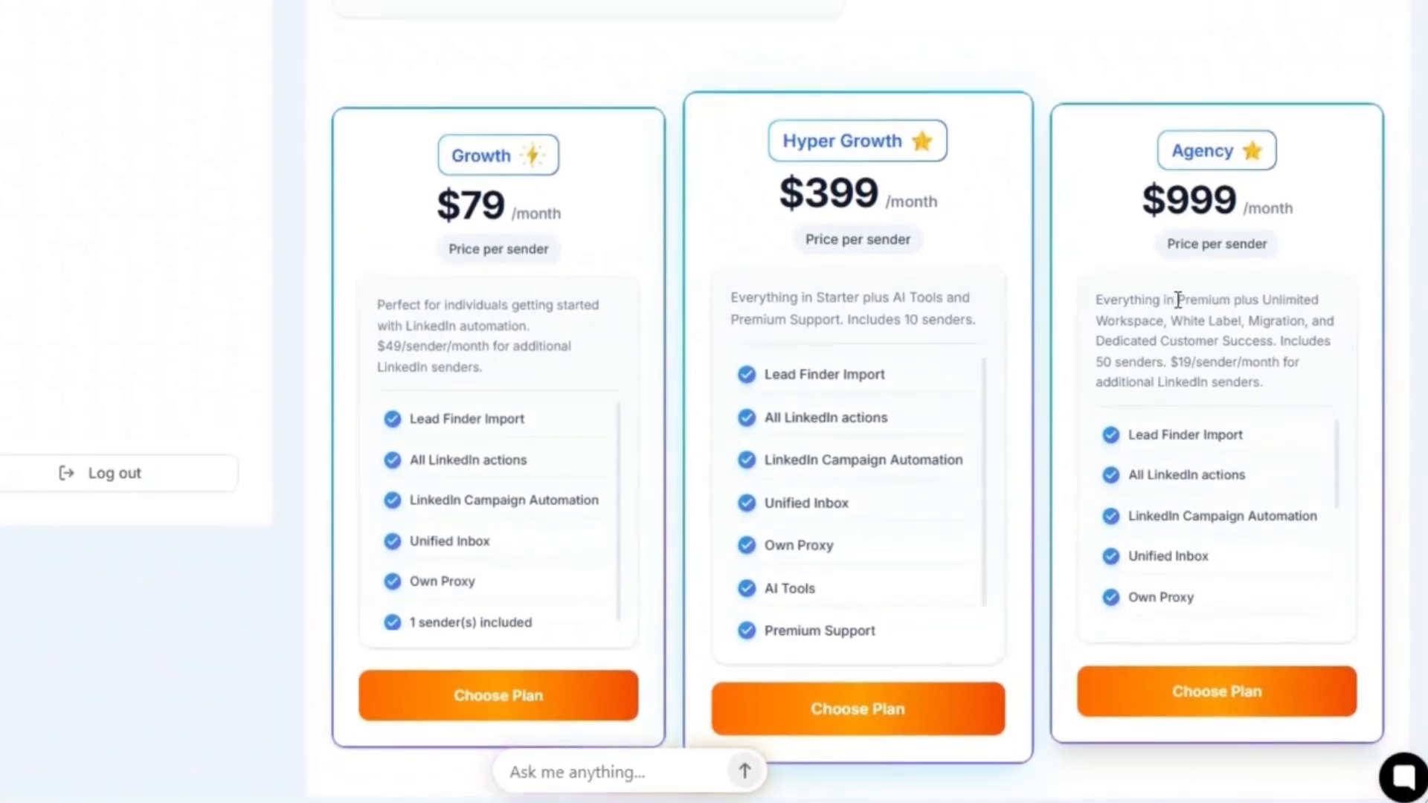
scroll(567, 495, down, 1)
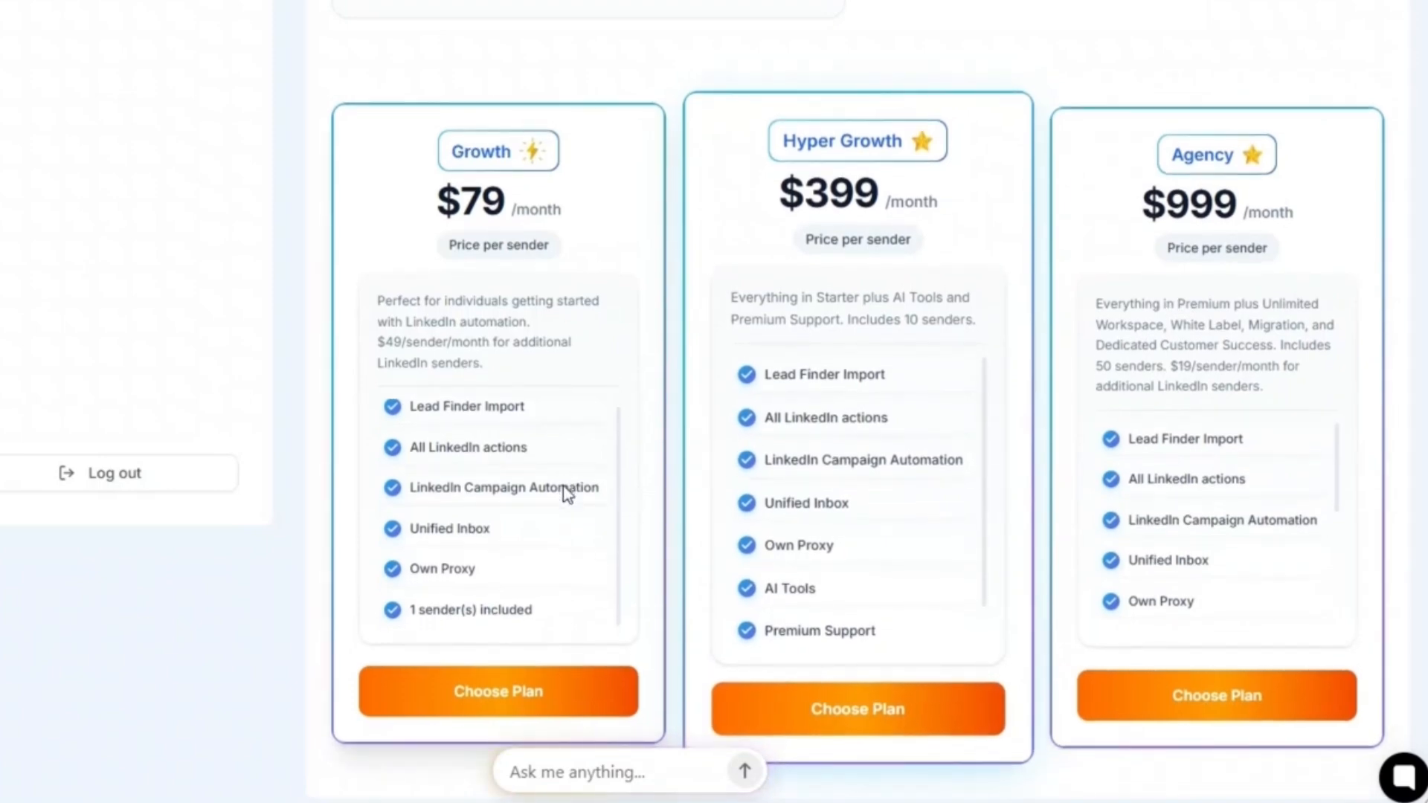
scroll(943, 530, down, 1)
scroll(1298, 520, down, 4)
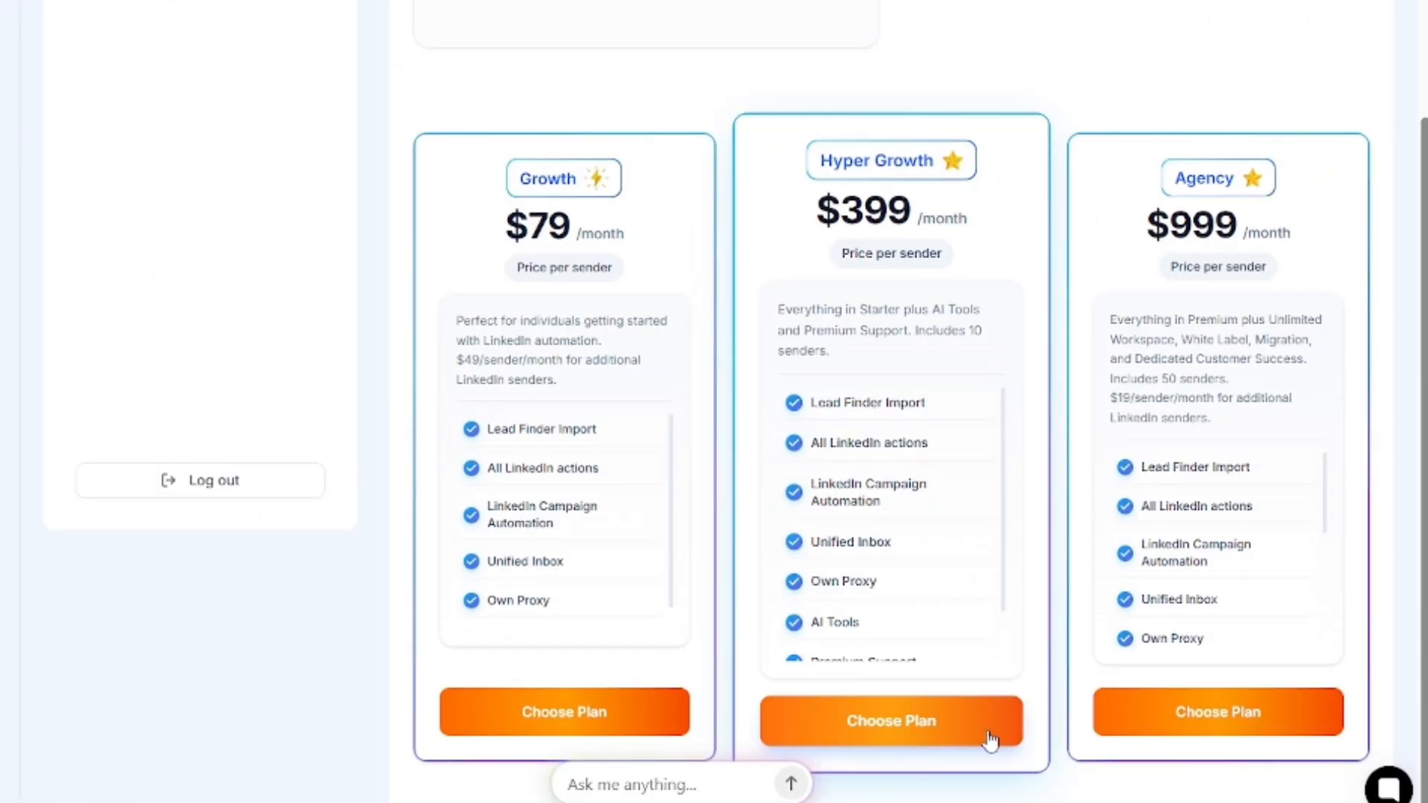
click(984, 725)
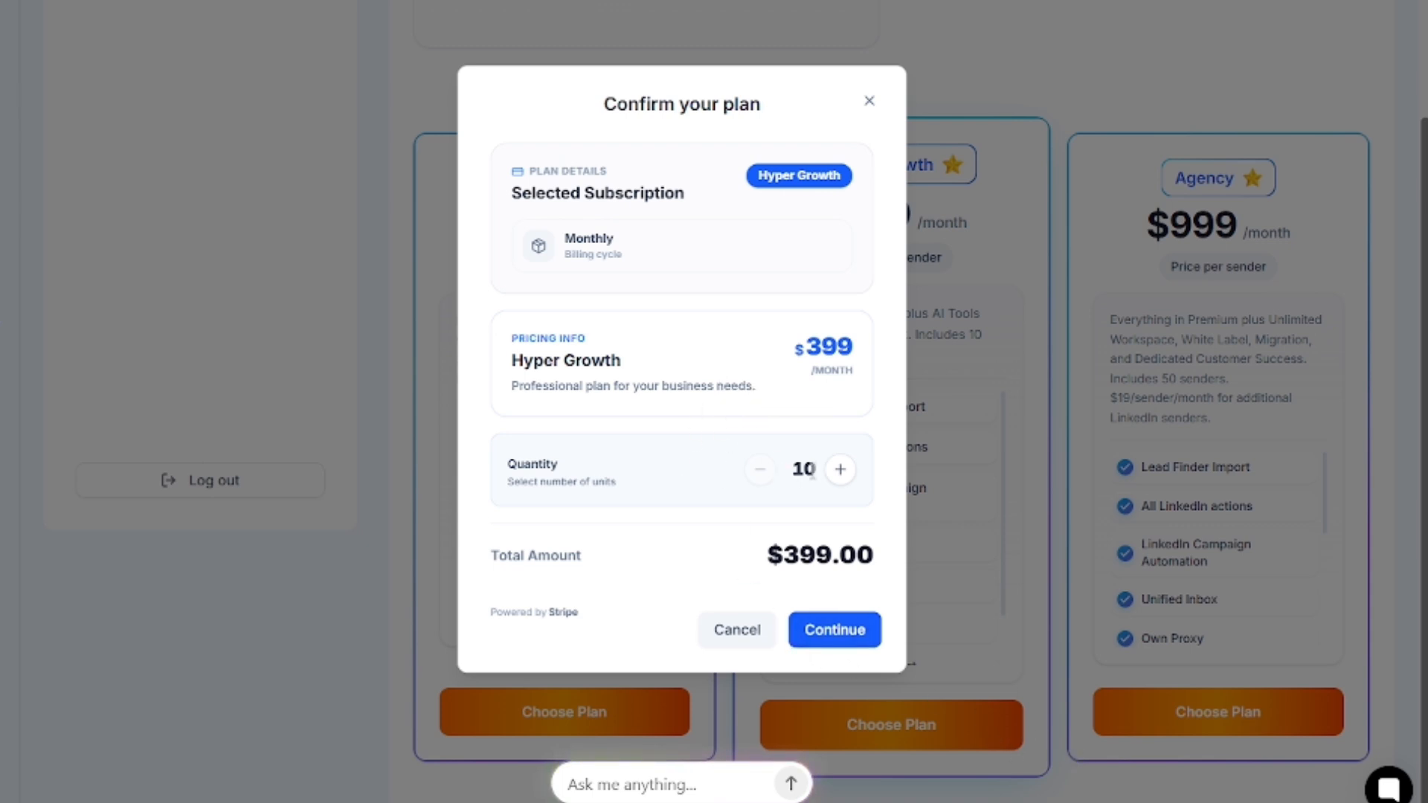
Set the Hyper Growth plan's quantity to 11 units and continue to the payment page.
drag(800, 561, 843, 581)
click(859, 580)
click(841, 472)
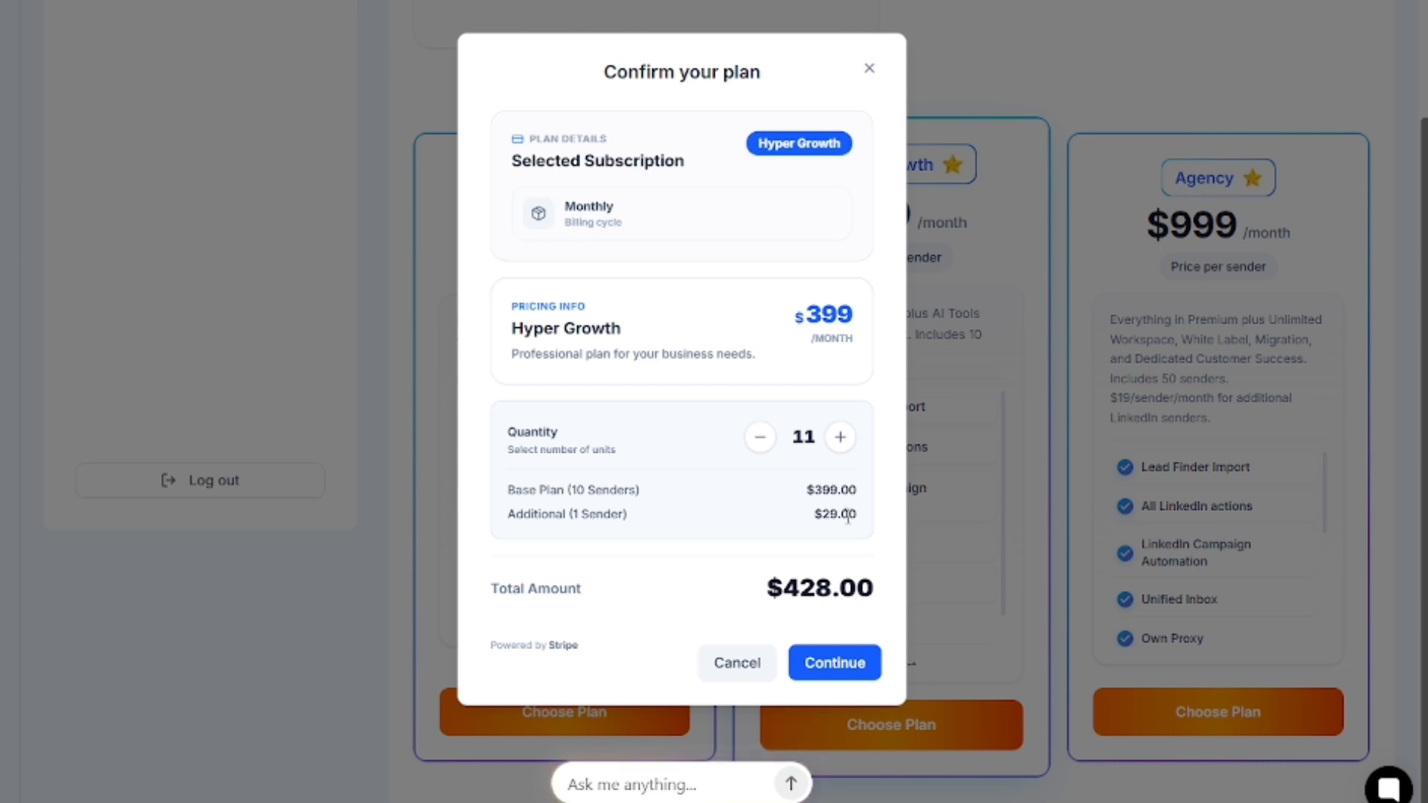
click(856, 664)
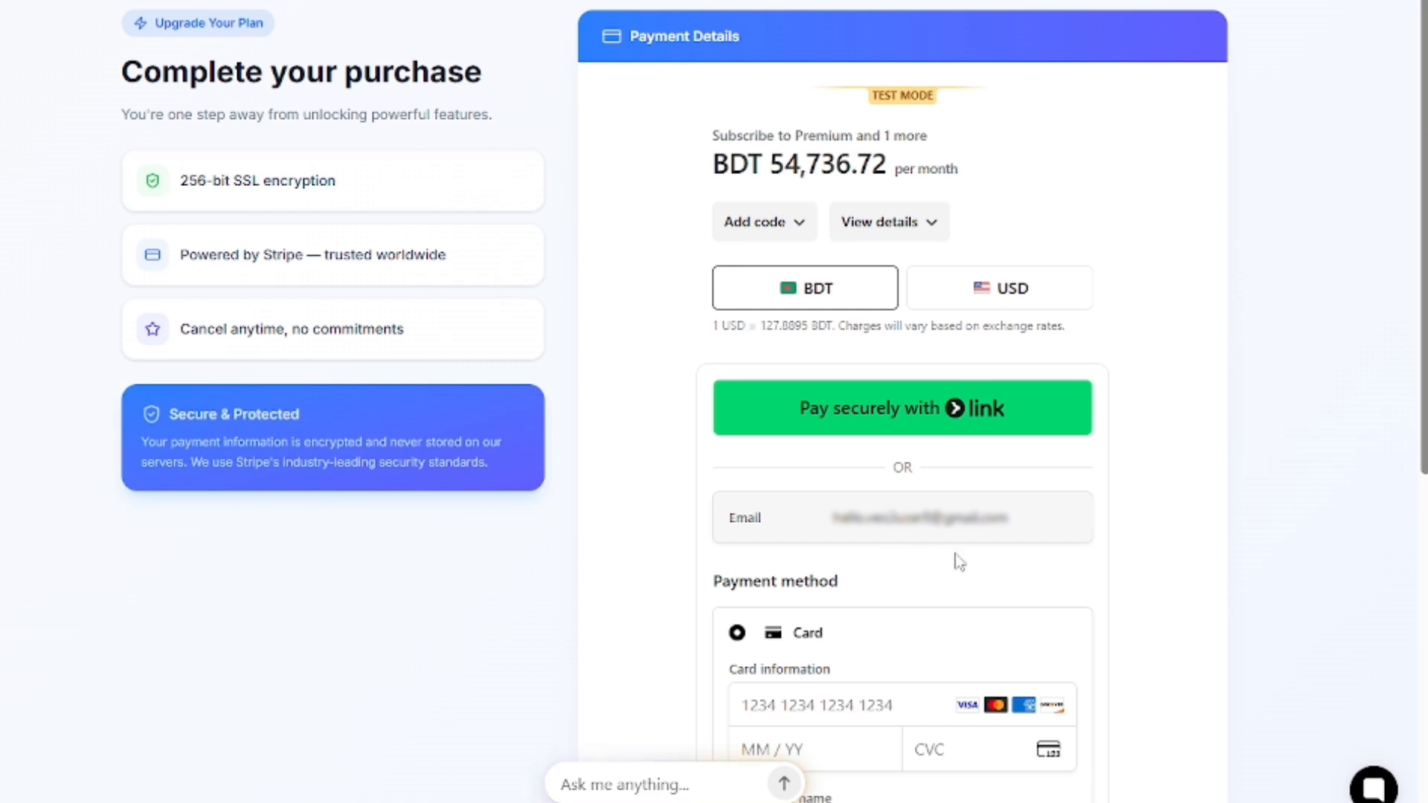
Switch the checkout currency to USD, fill in the card details and complete the subscription.
scroll(959, 563, down, 8)
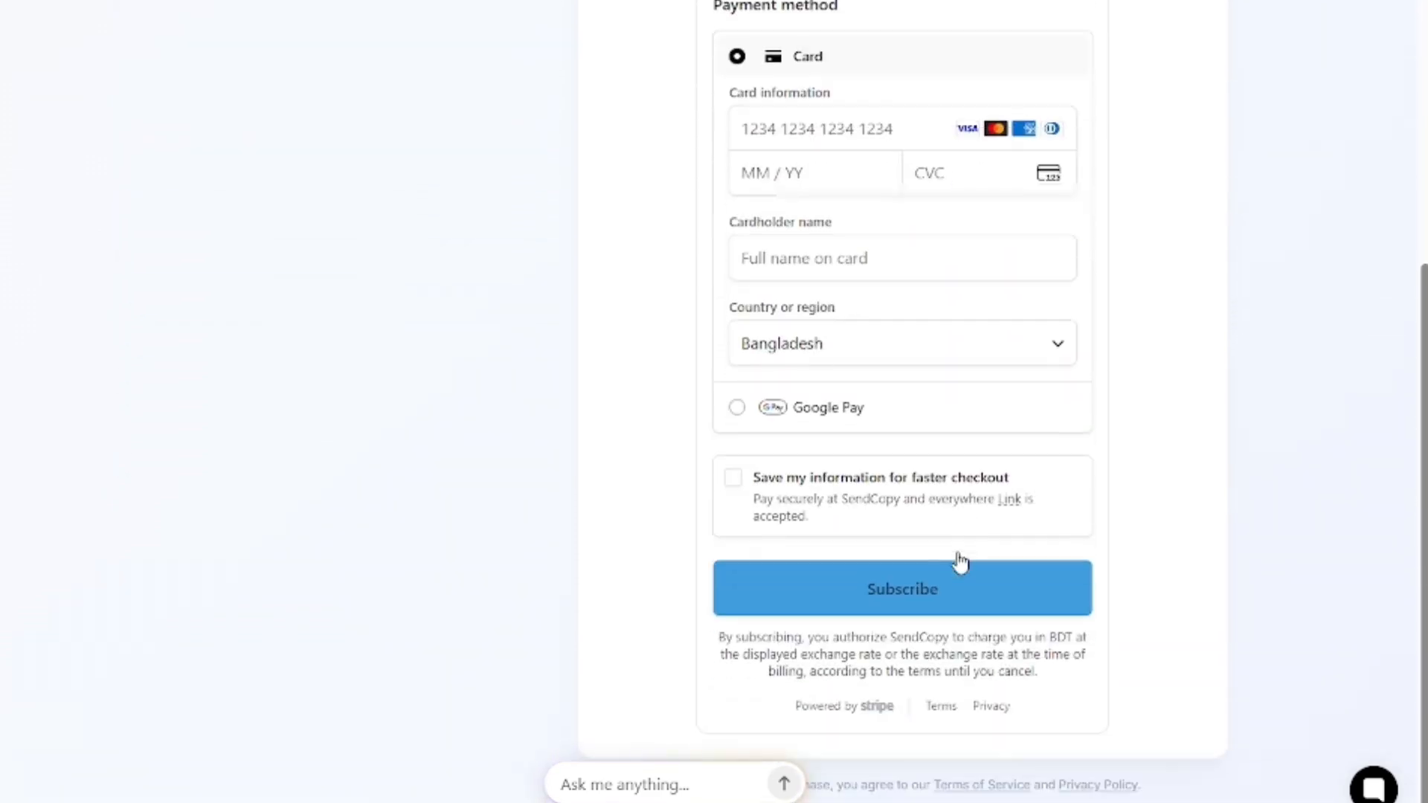
scroll(959, 563, up, 7)
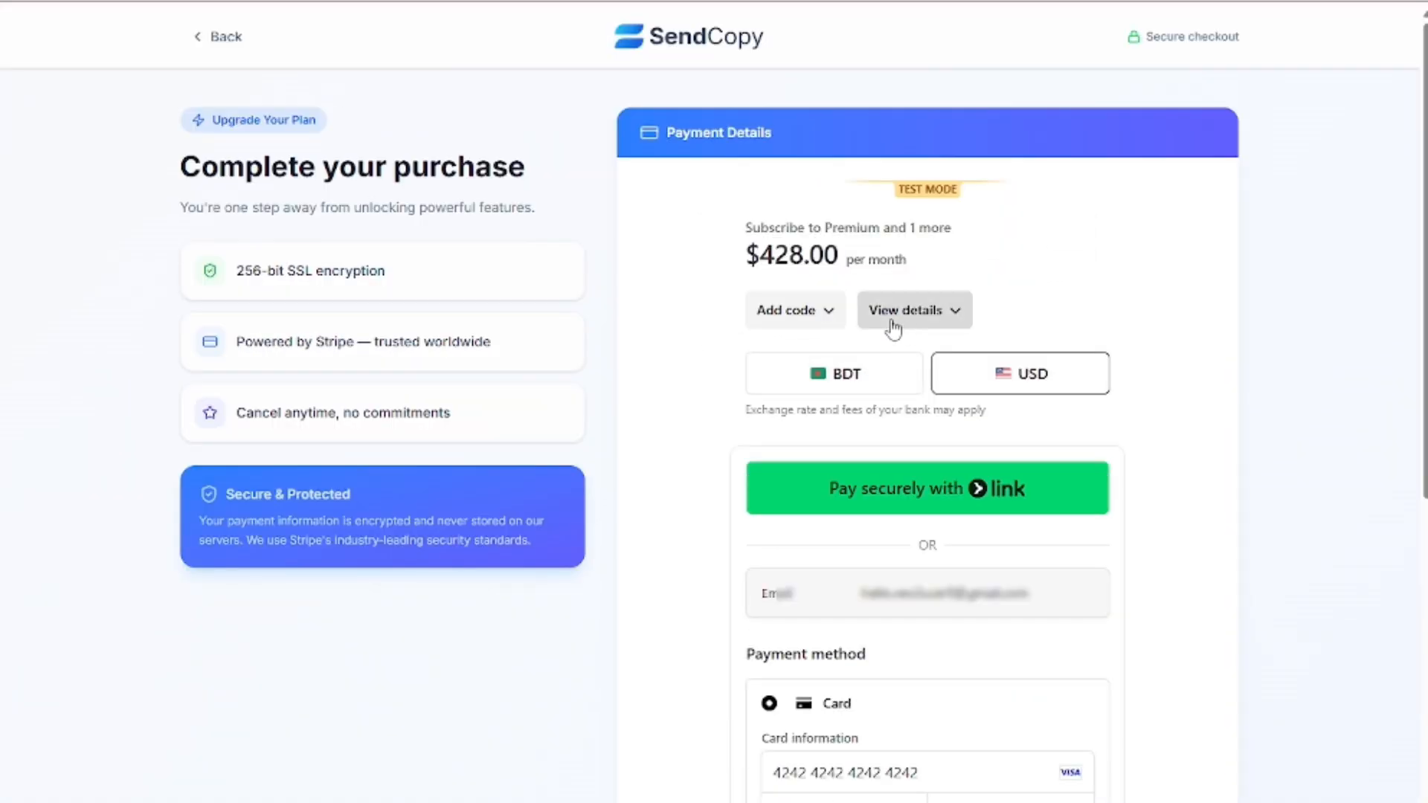
click(777, 318)
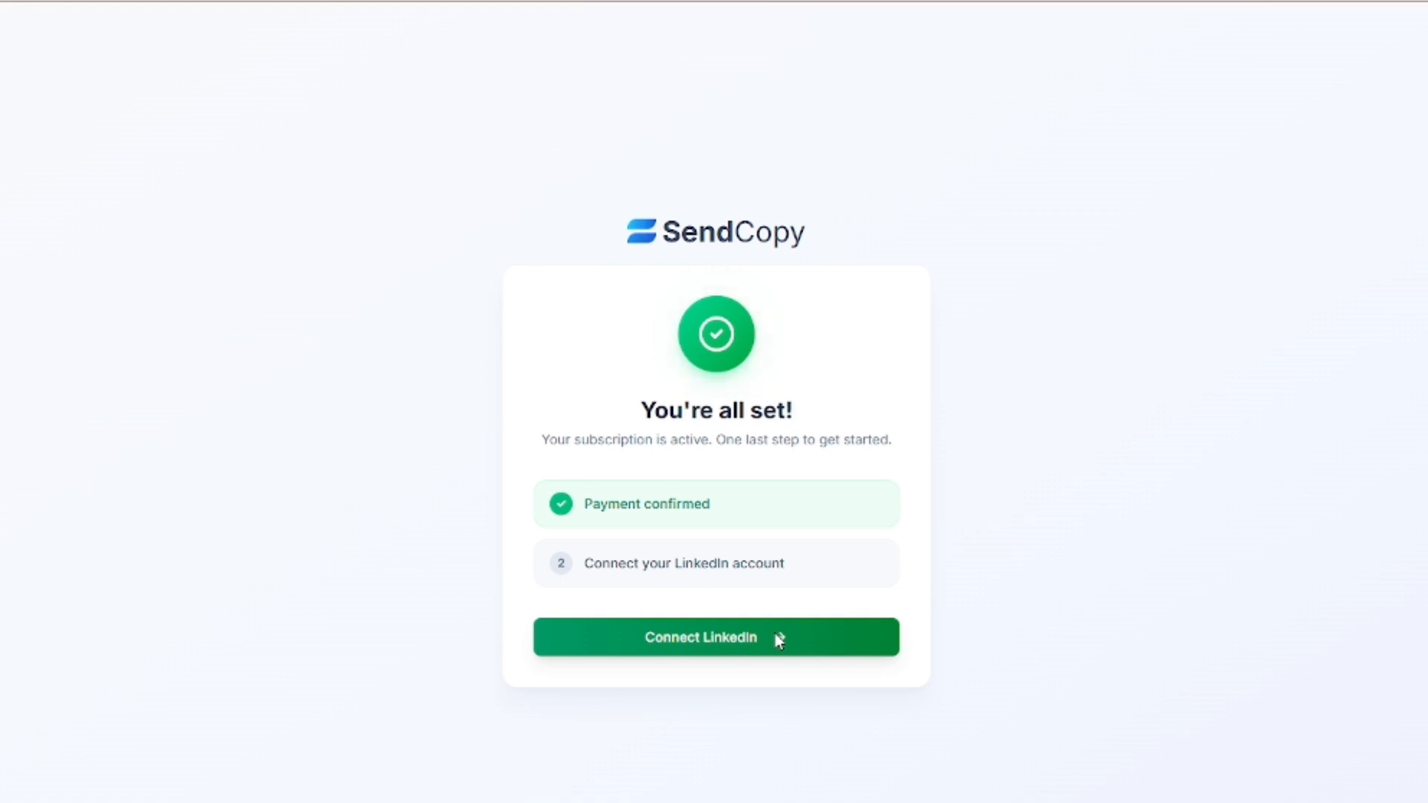
Start connecting a LinkedIn account and fill in the LinkedIn email address and account password.
click(776, 636)
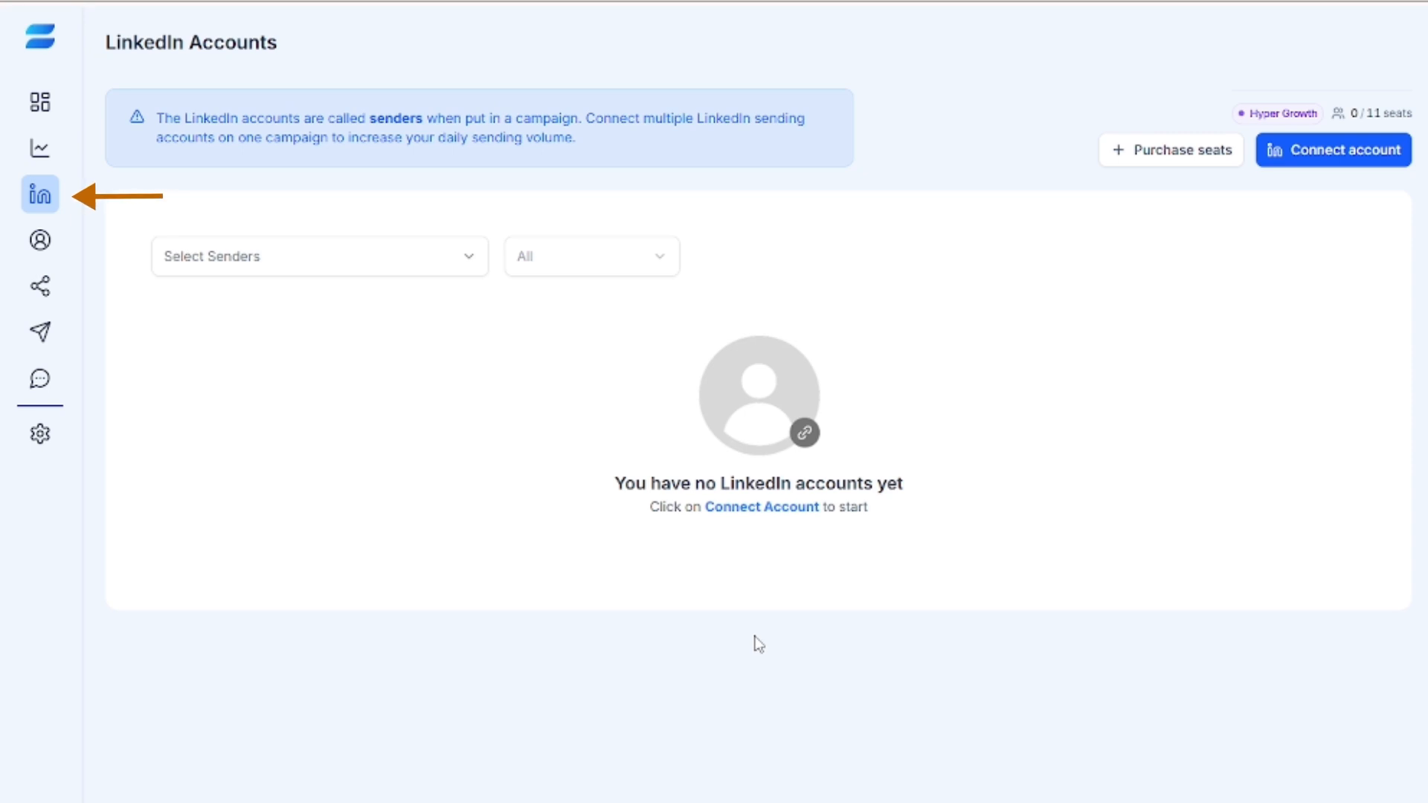
click(1338, 153)
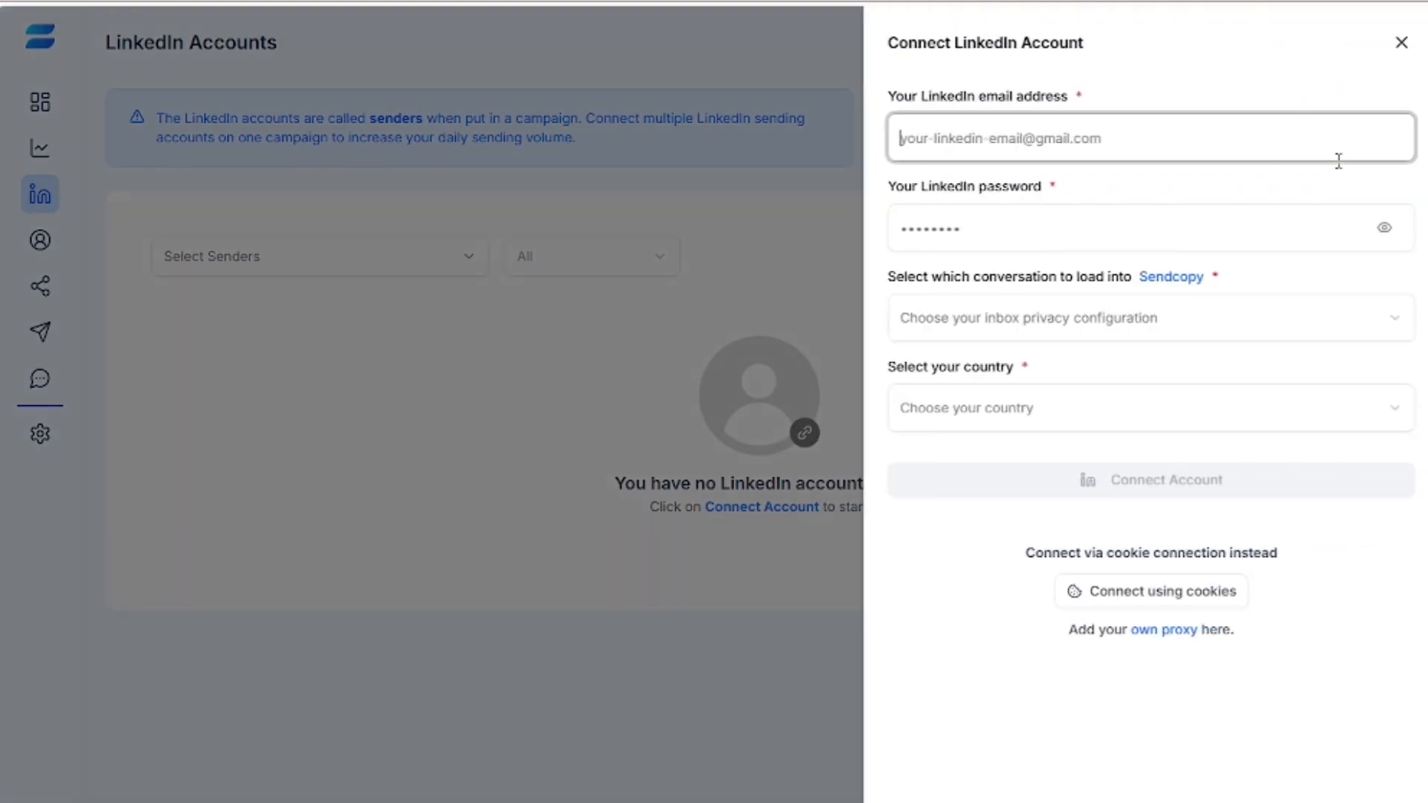
click(1043, 131)
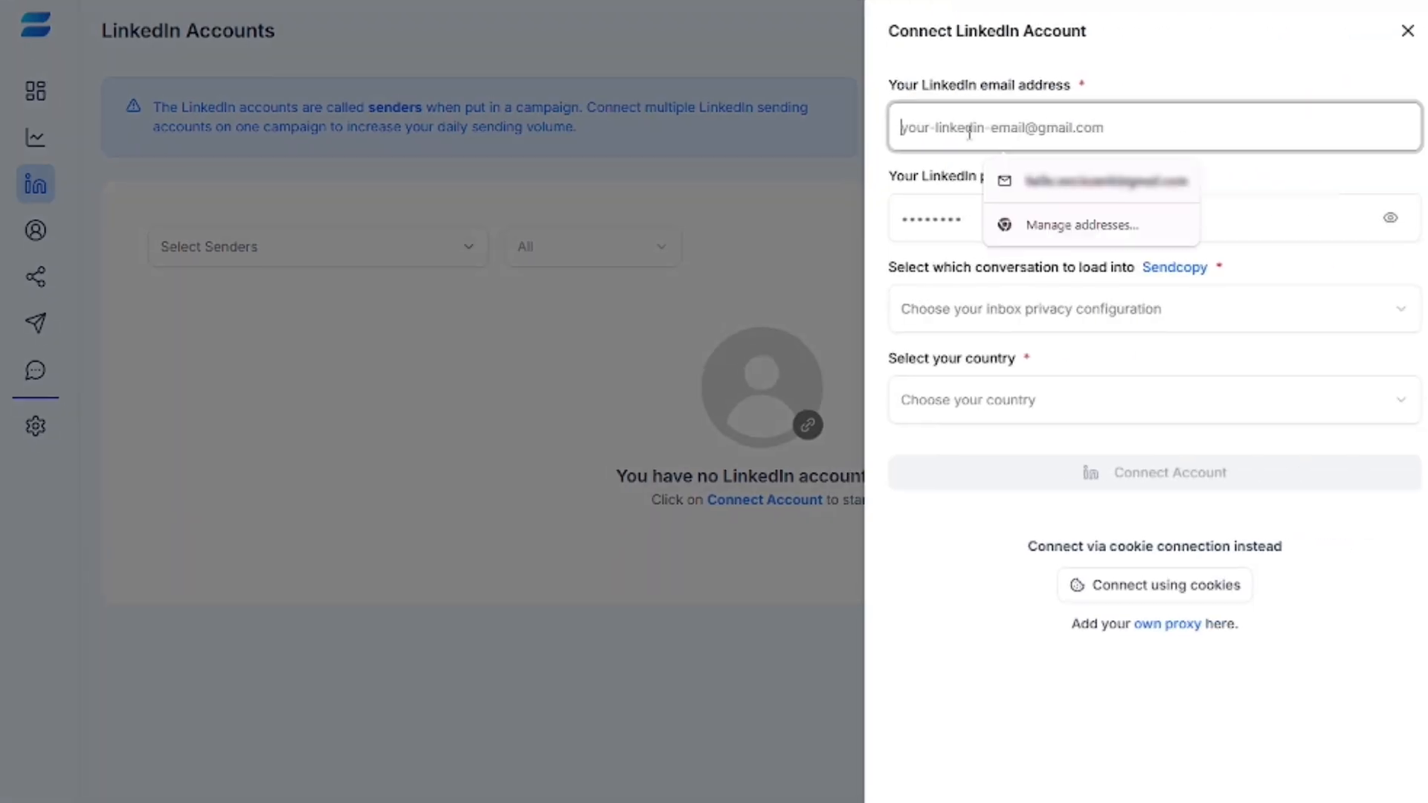
click(1056, 191)
click(1024, 228)
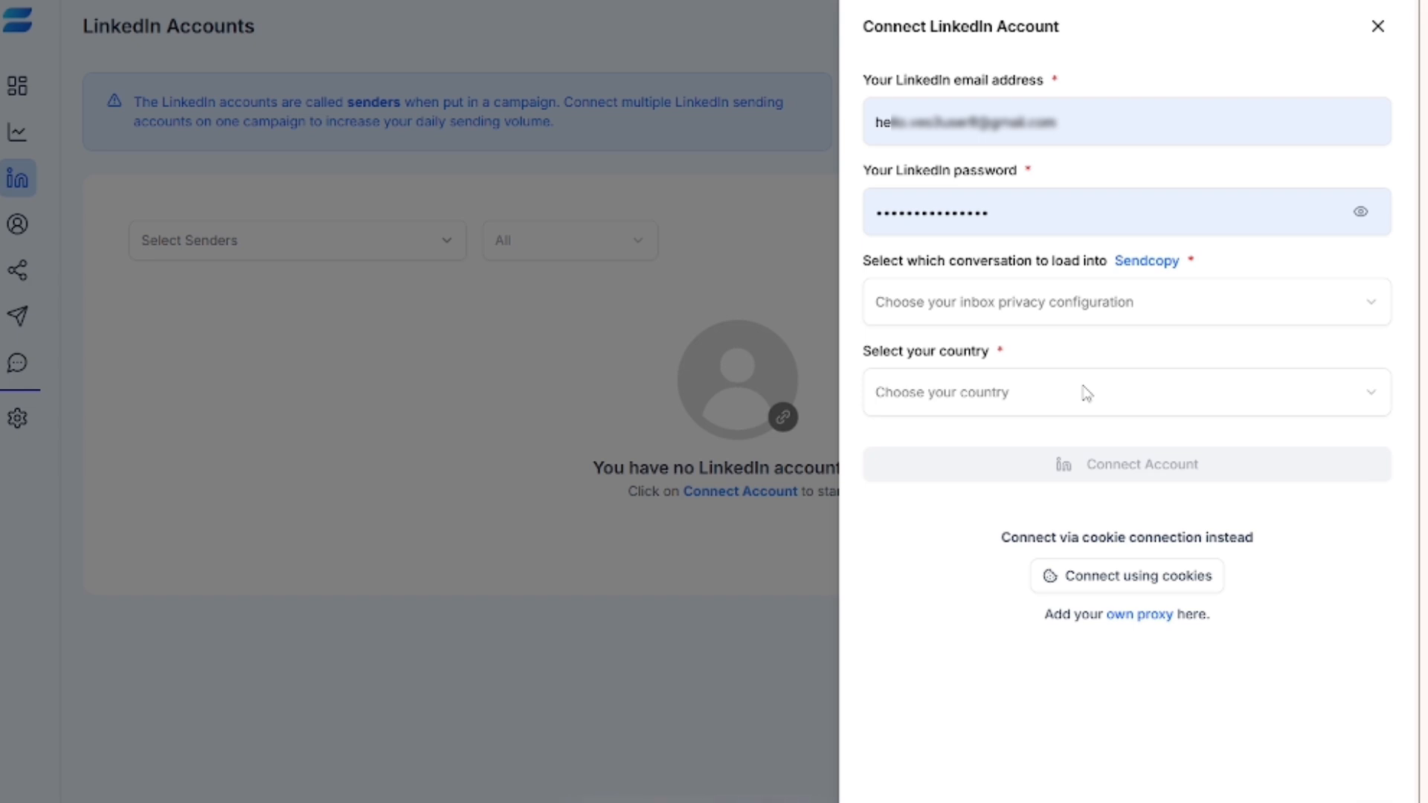
Set the inbox privacy to "Track and import all LinkedIn conversations" and the country to US - United States.
click(1047, 309)
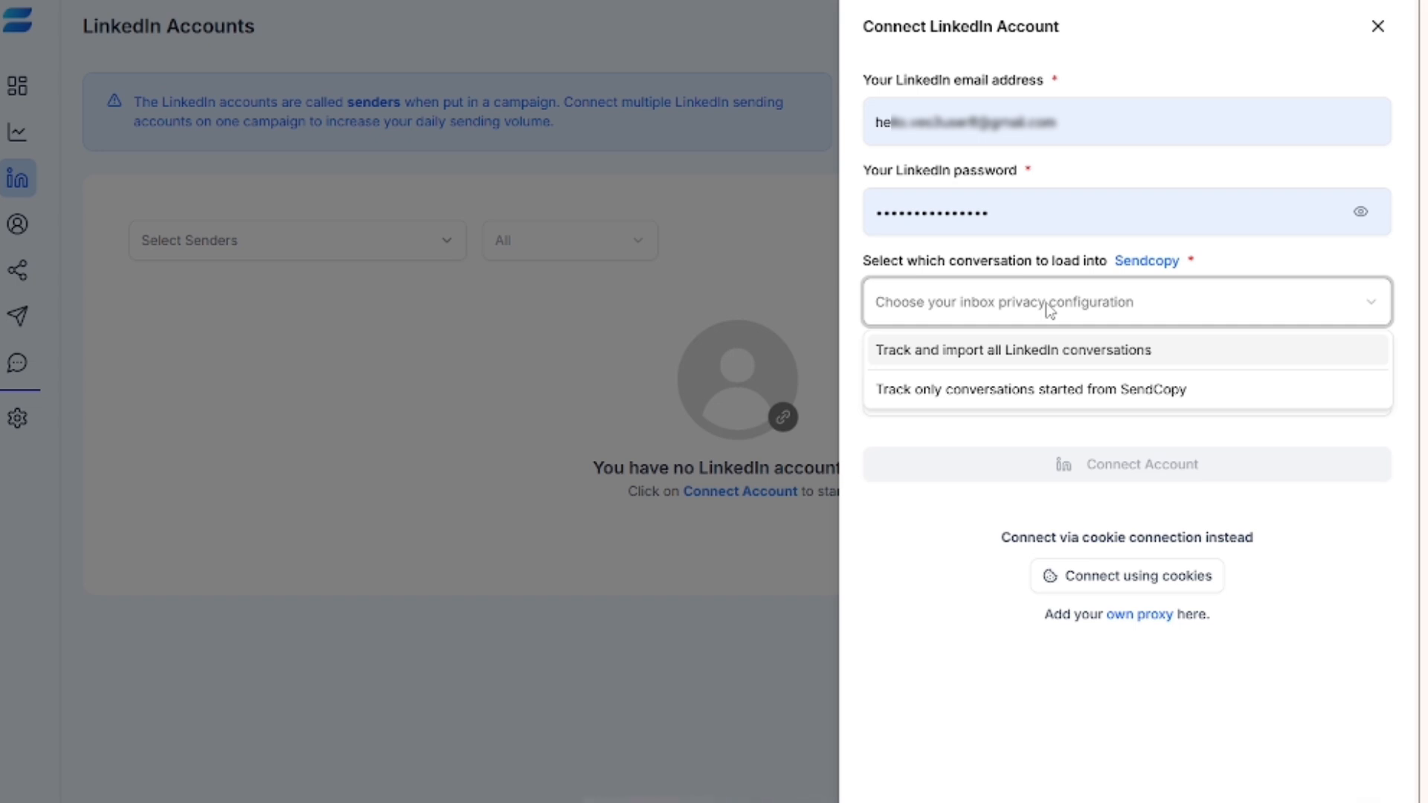
click(1098, 357)
click(1081, 402)
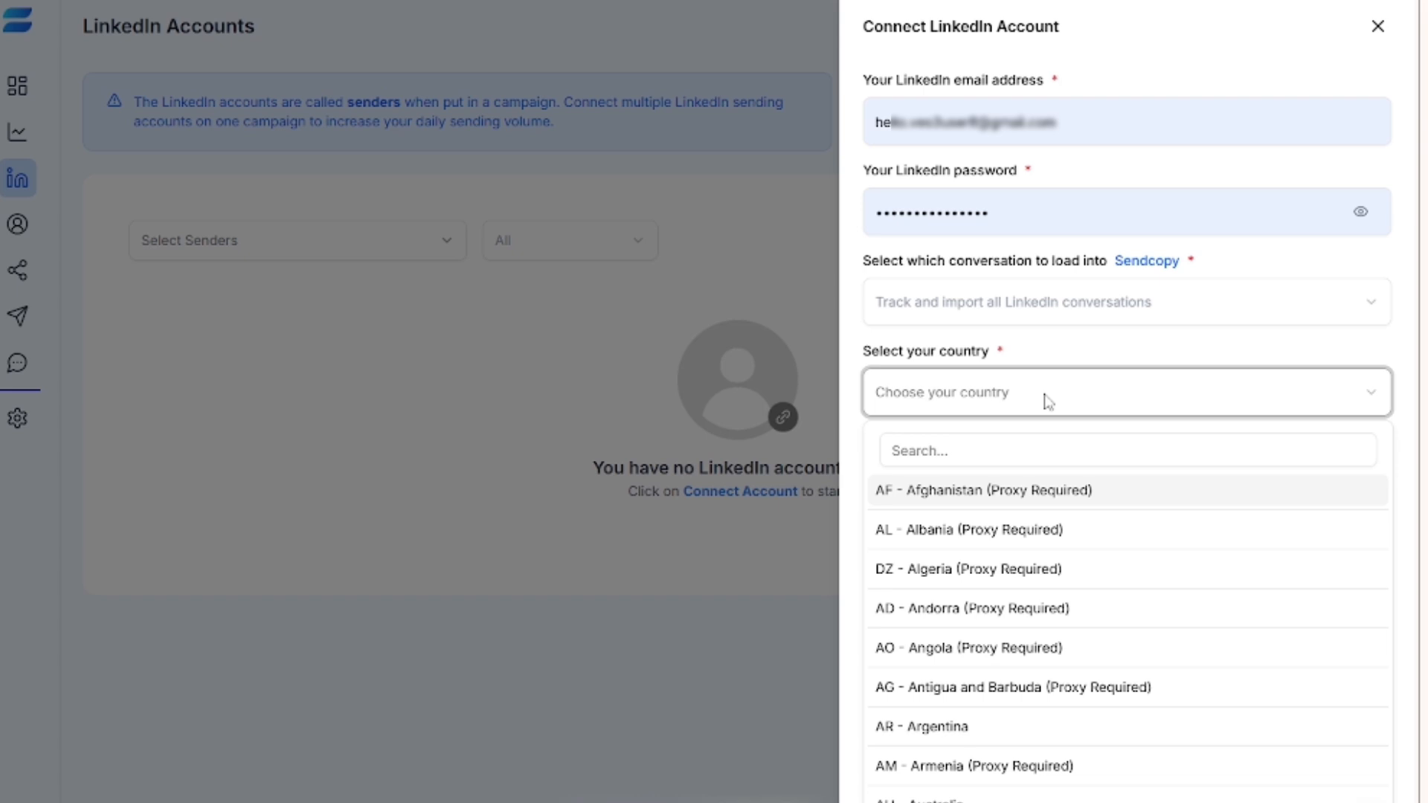
scroll(1051, 647, down, 20)
click(1071, 681)
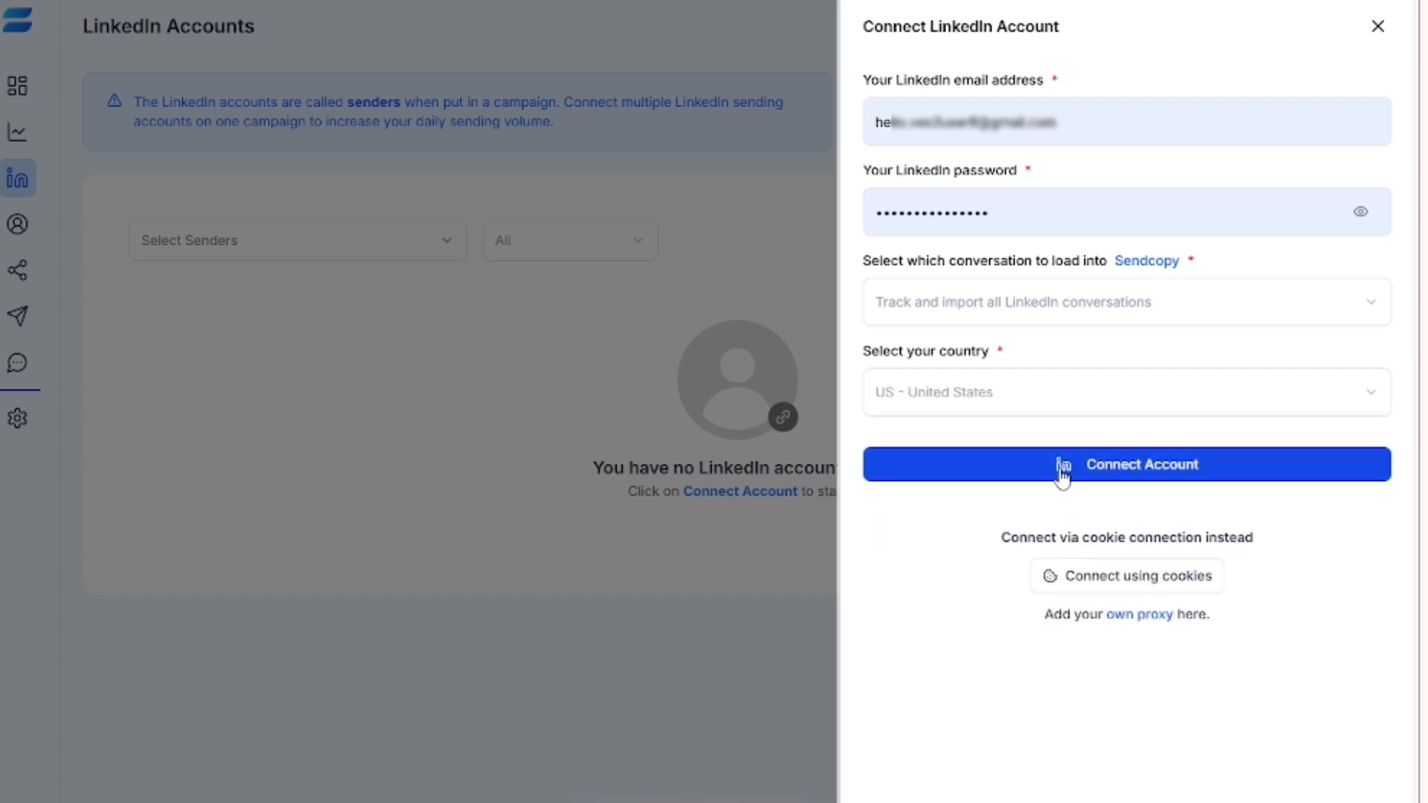
click(1157, 617)
click(998, 492)
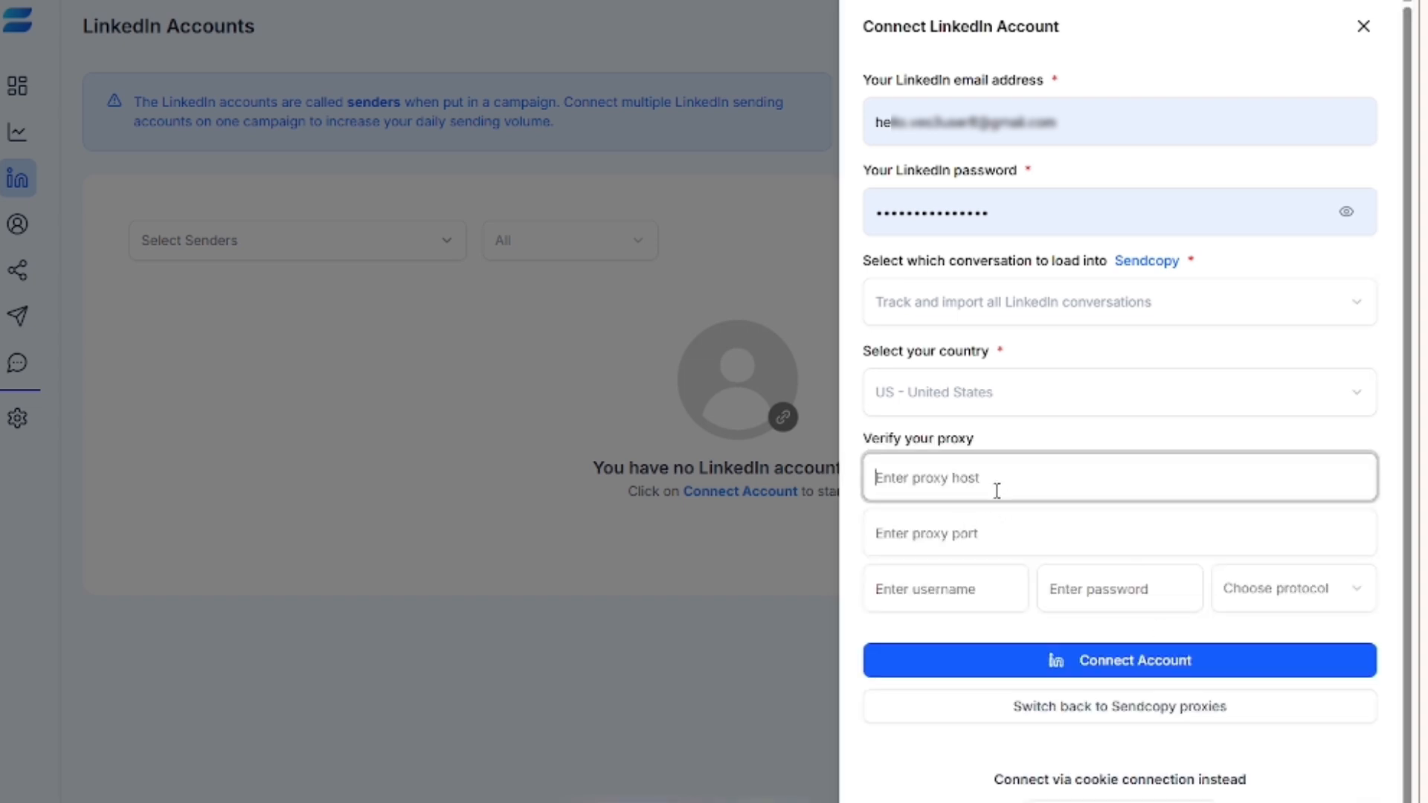
click(956, 549)
key(Tab)
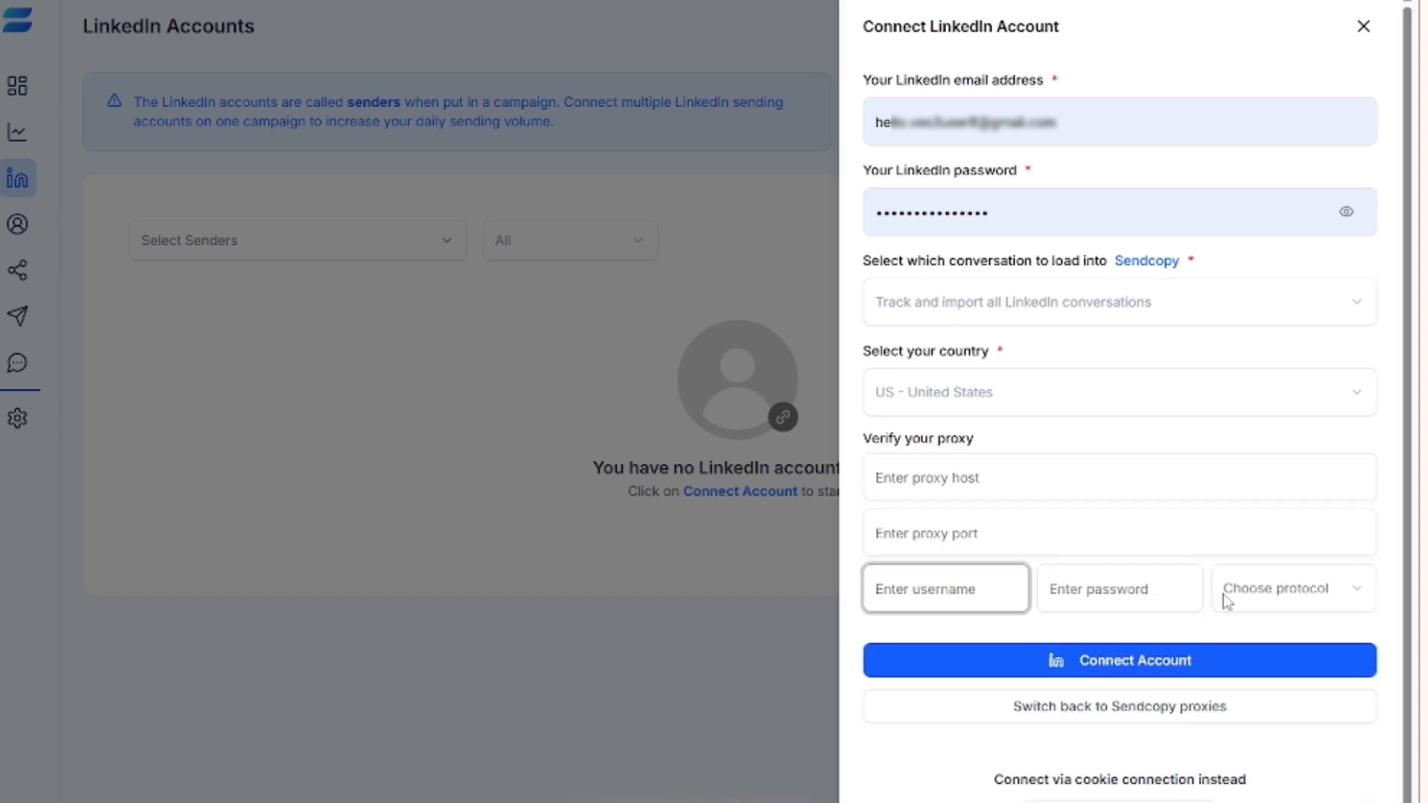
click(1183, 594)
click(1262, 623)
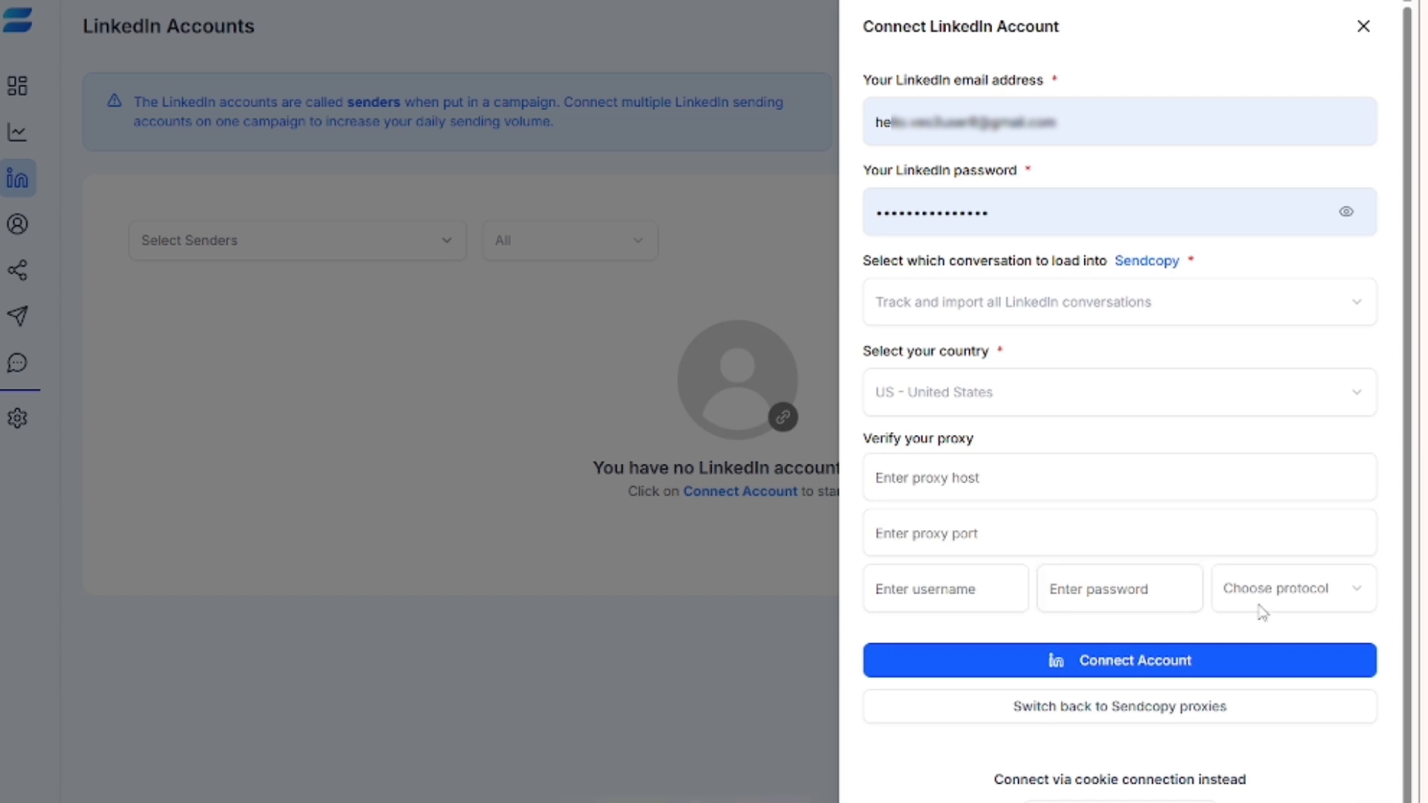
click(1173, 708)
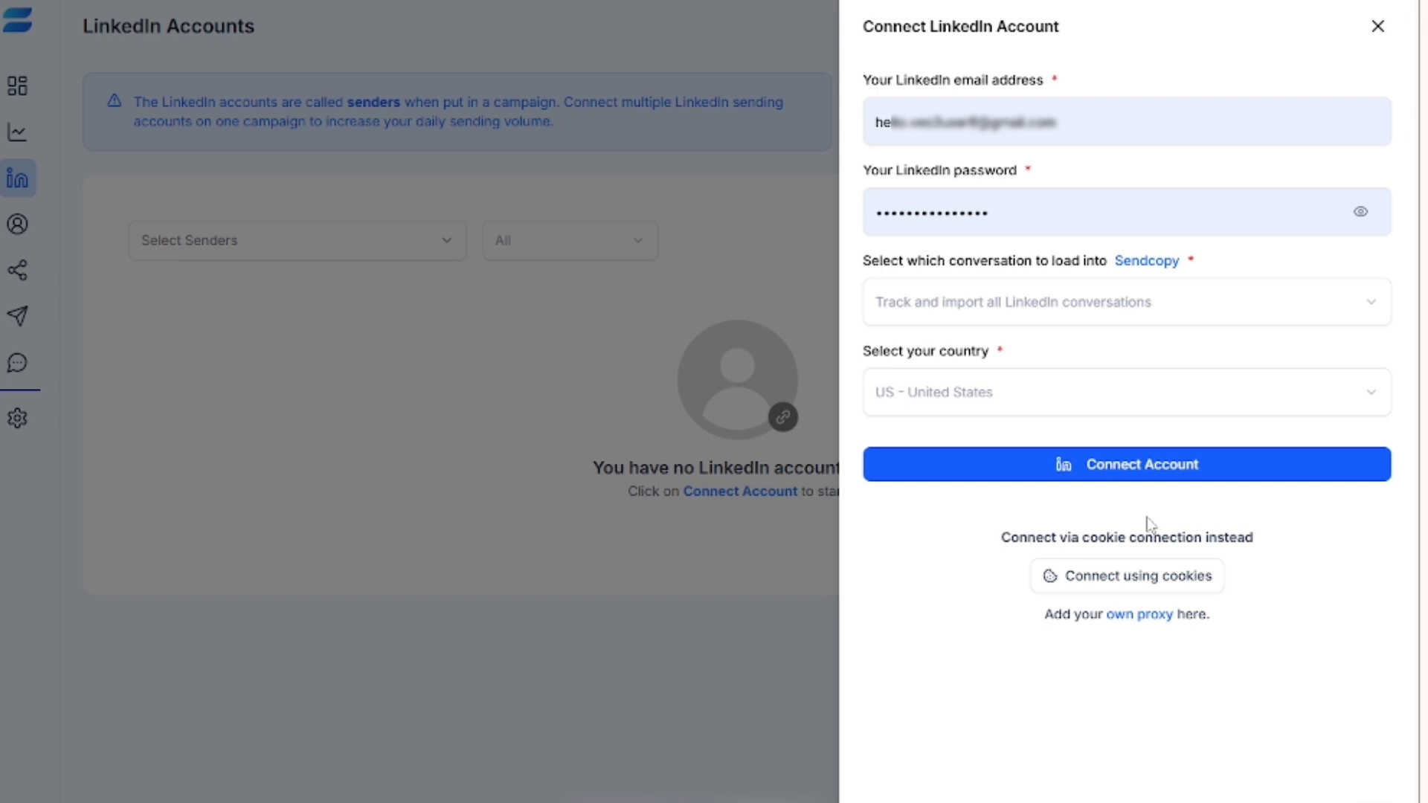
Submit the LinkedIn account connection without saving the password, and copy the verification code from LinkedIn's email in Gmail.
click(1171, 472)
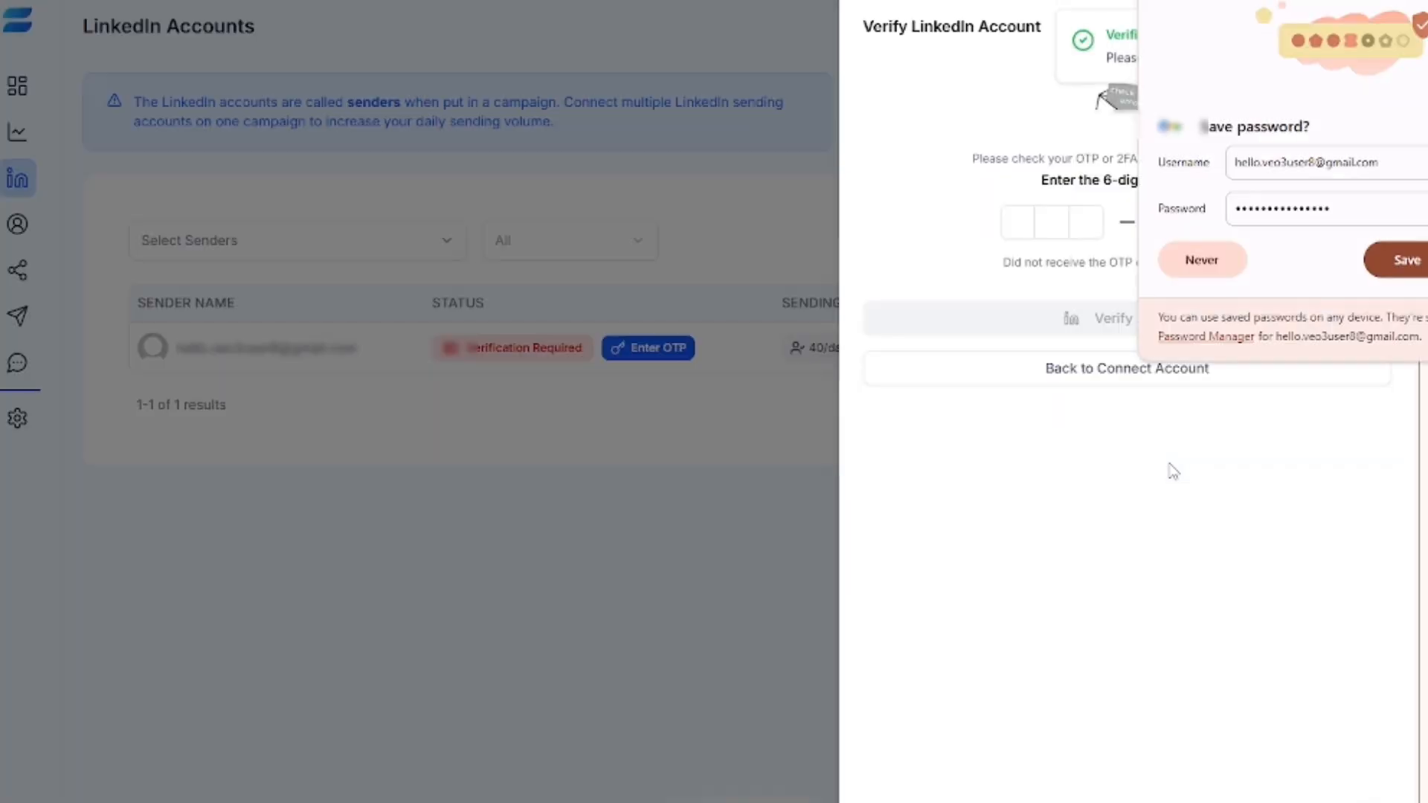
click(1228, 258)
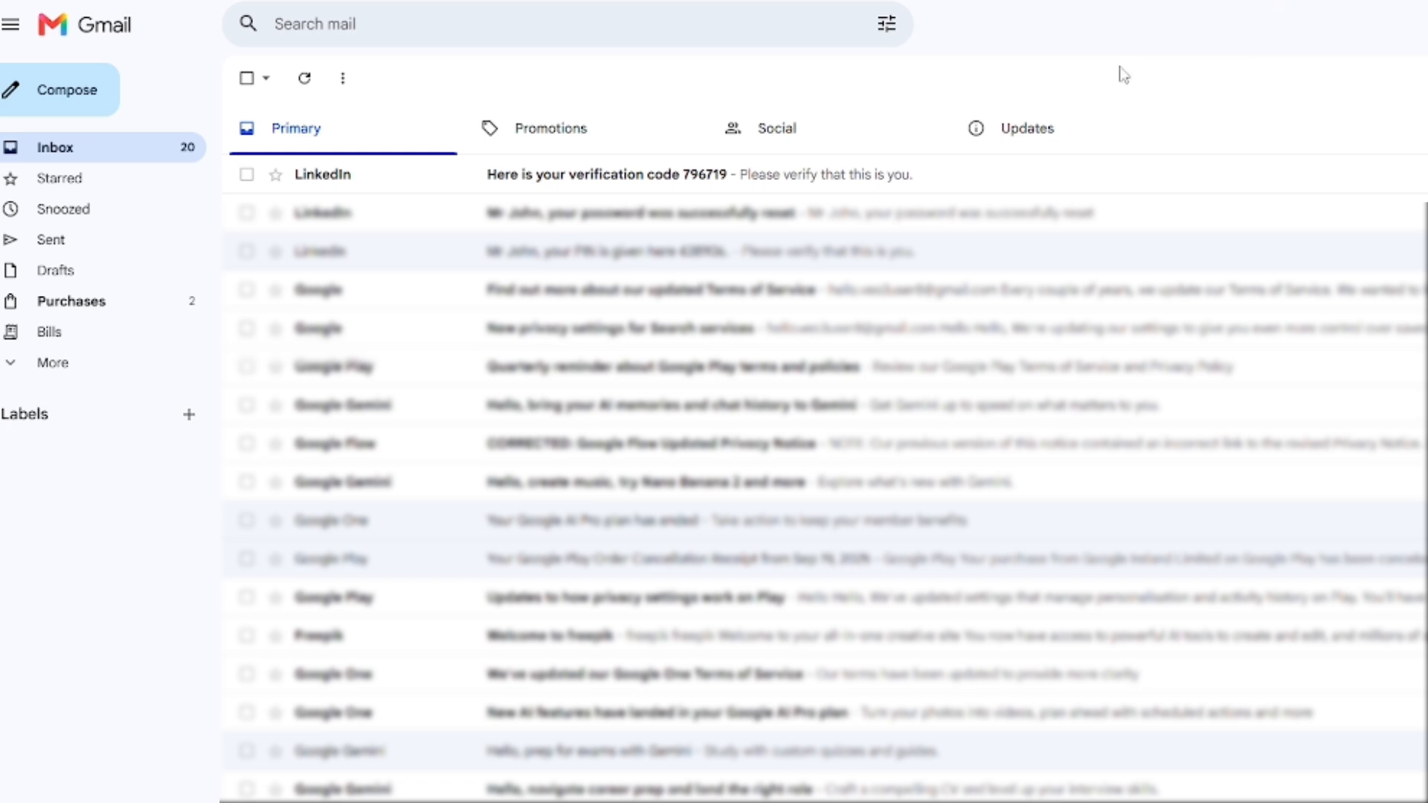
click(727, 185)
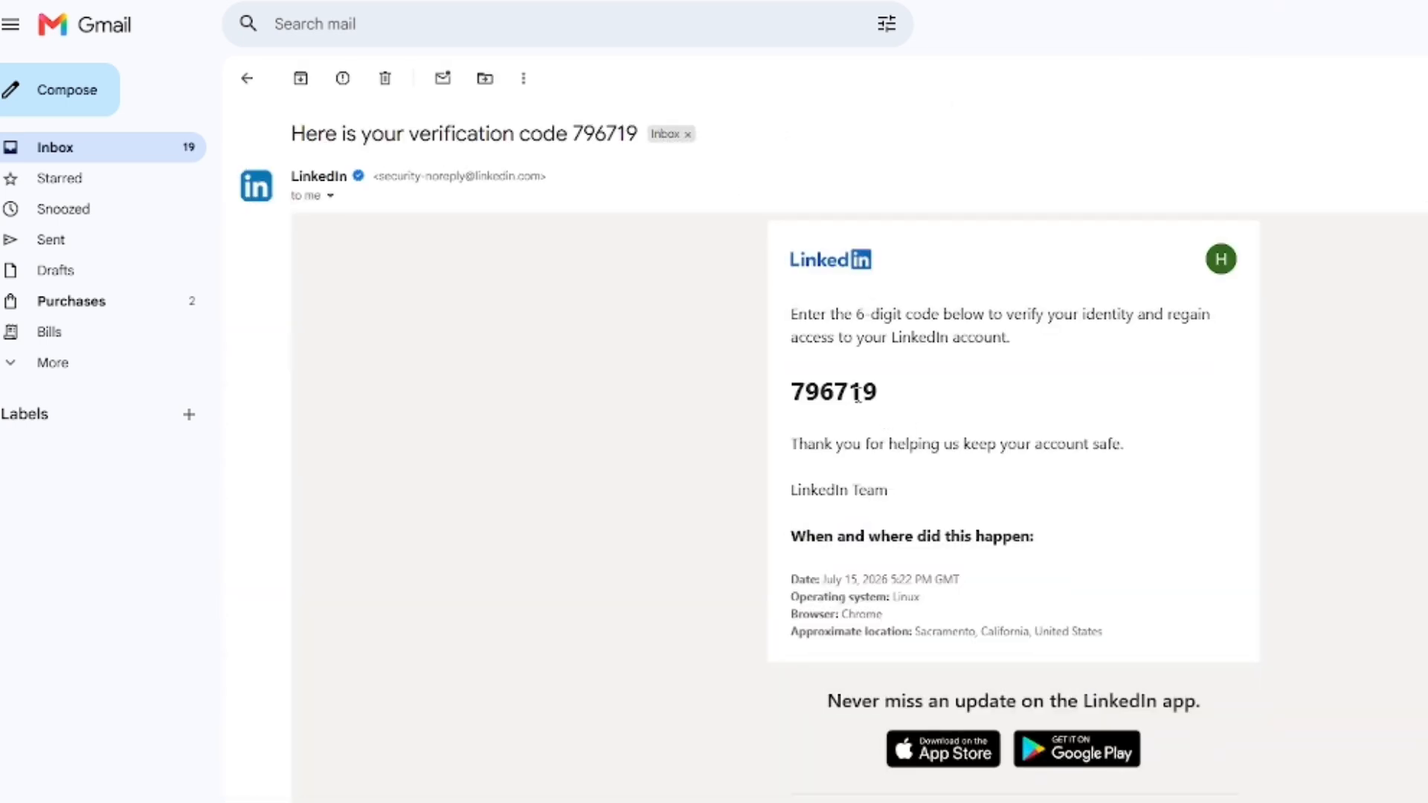
double_click(857, 394)
key(ctrl+c)
Return to SendCopy, enter the copied six-digit verification code, verify the LinkedIn account and close the connection form.
key(ctrl+Tab)
key(ctrl+v)
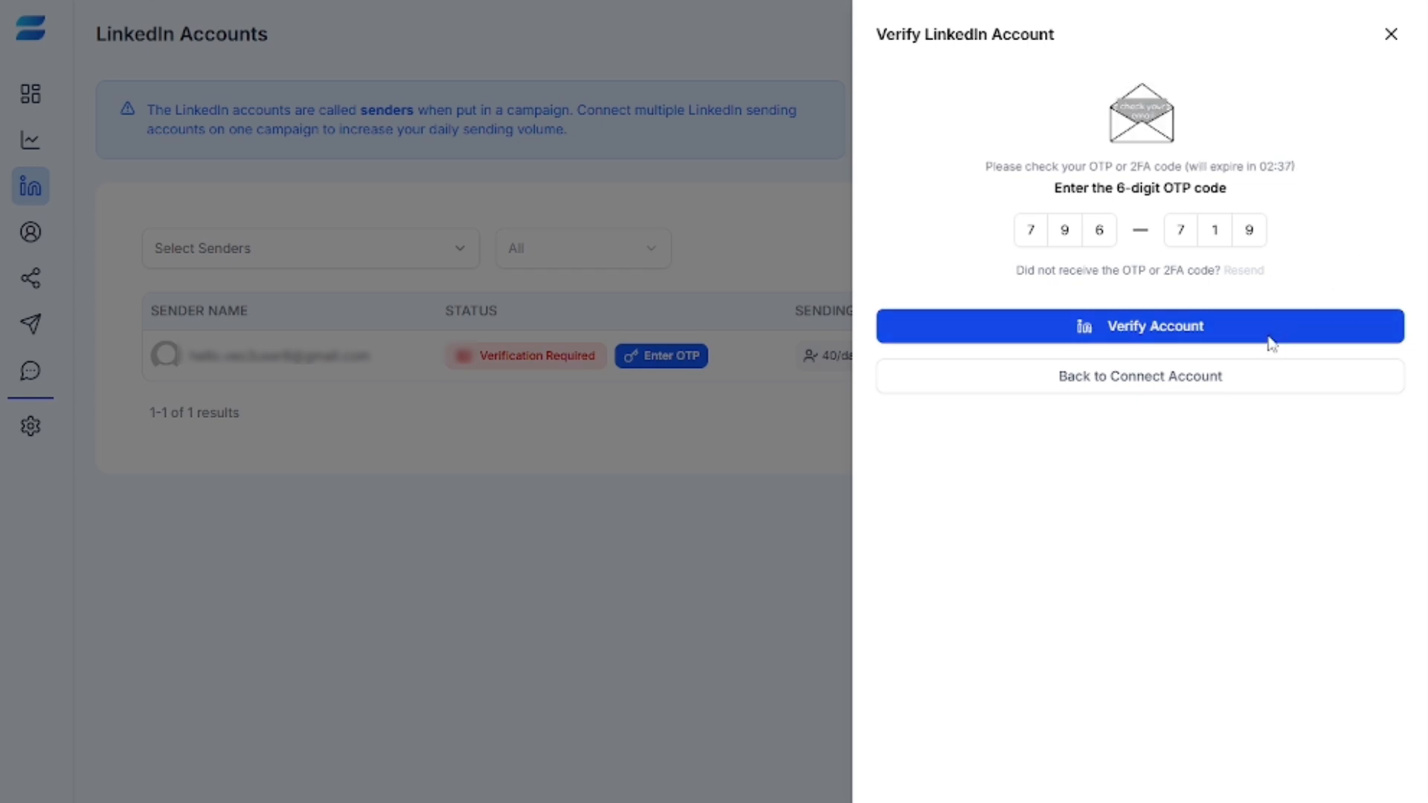
click(1271, 344)
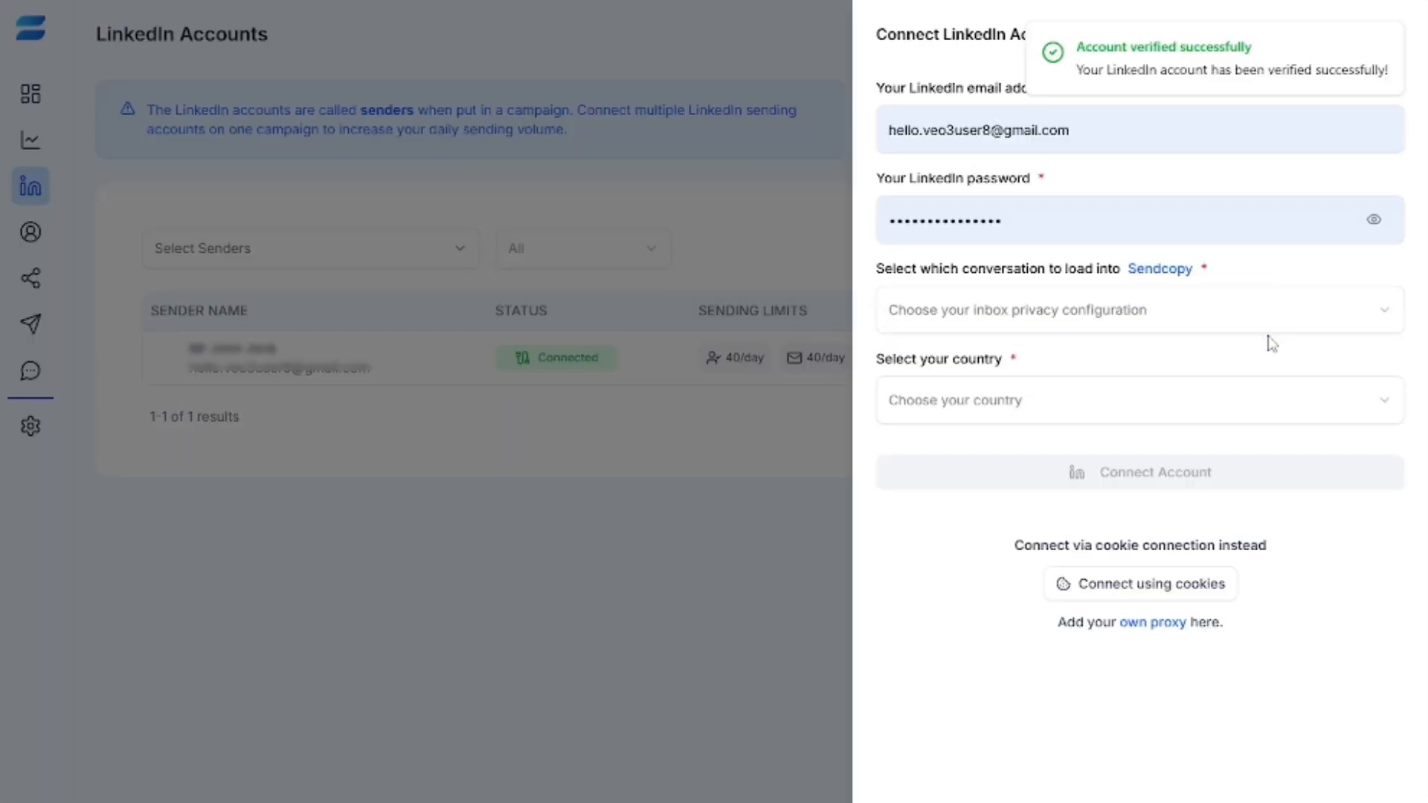
click(1390, 34)
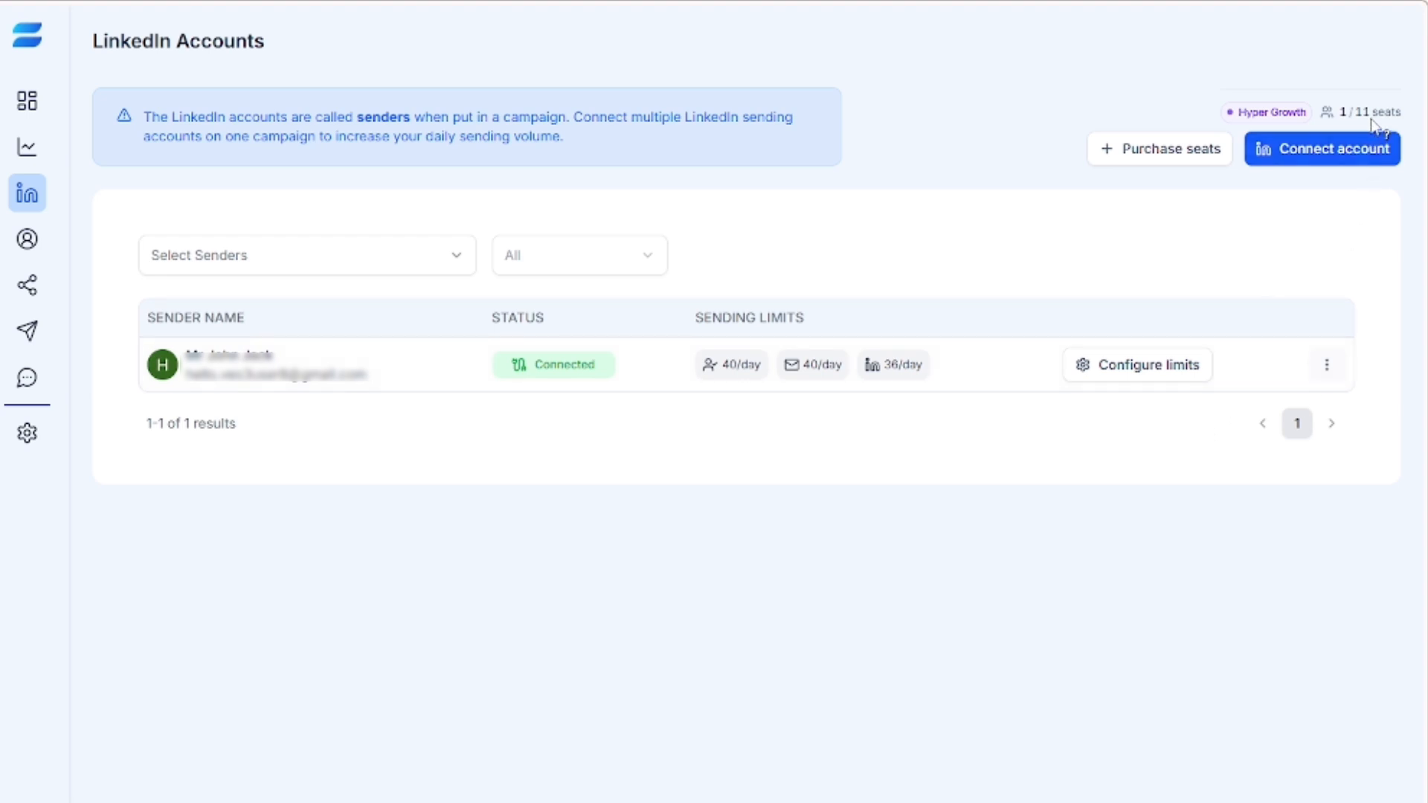
Connect a second LinkedIn account with its email, password, all-conversation tracking and US - United States, and verify it with the six-digit code.
mouse_move(1372, 125)
mouse_move(1380, 122)
click(1339, 158)
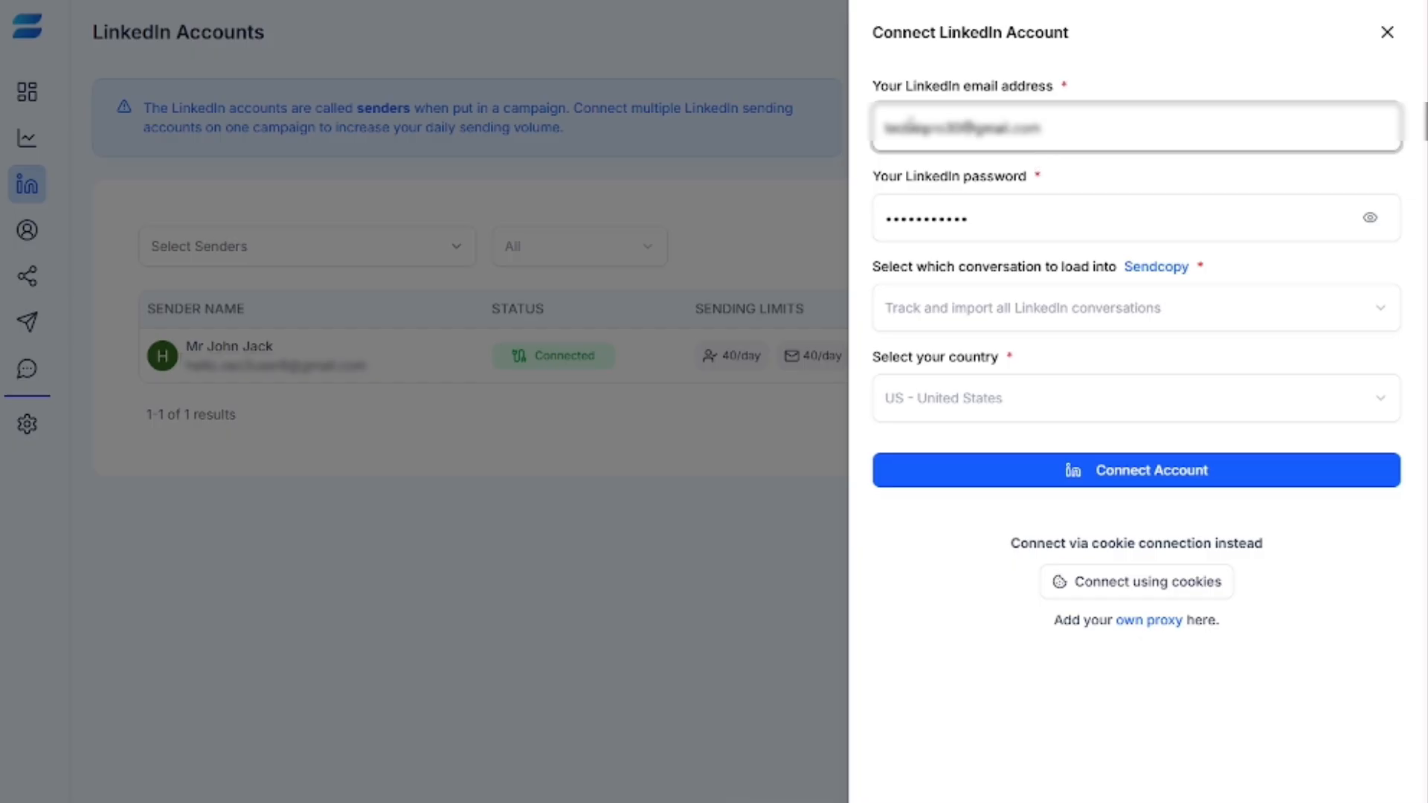
click(1082, 478)
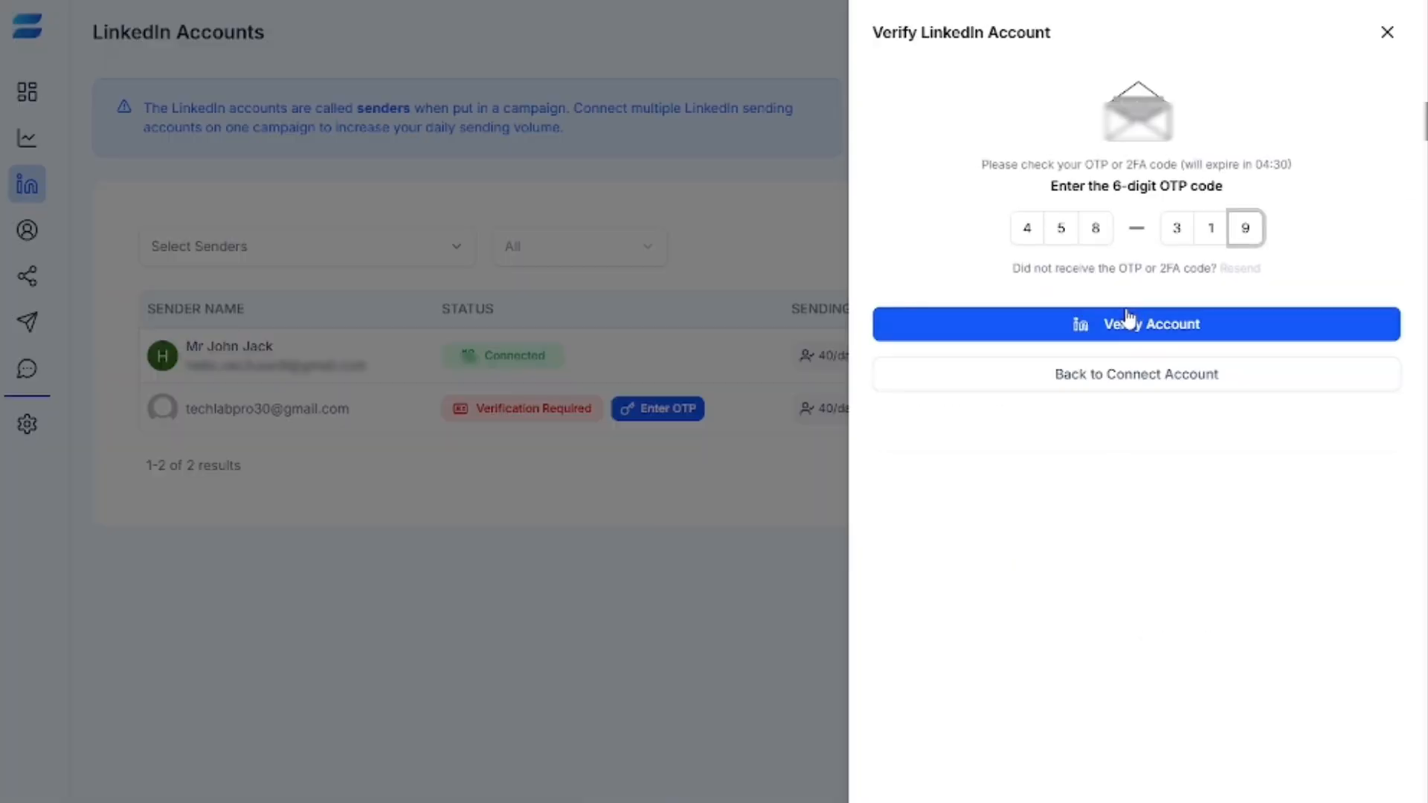
click(1137, 323)
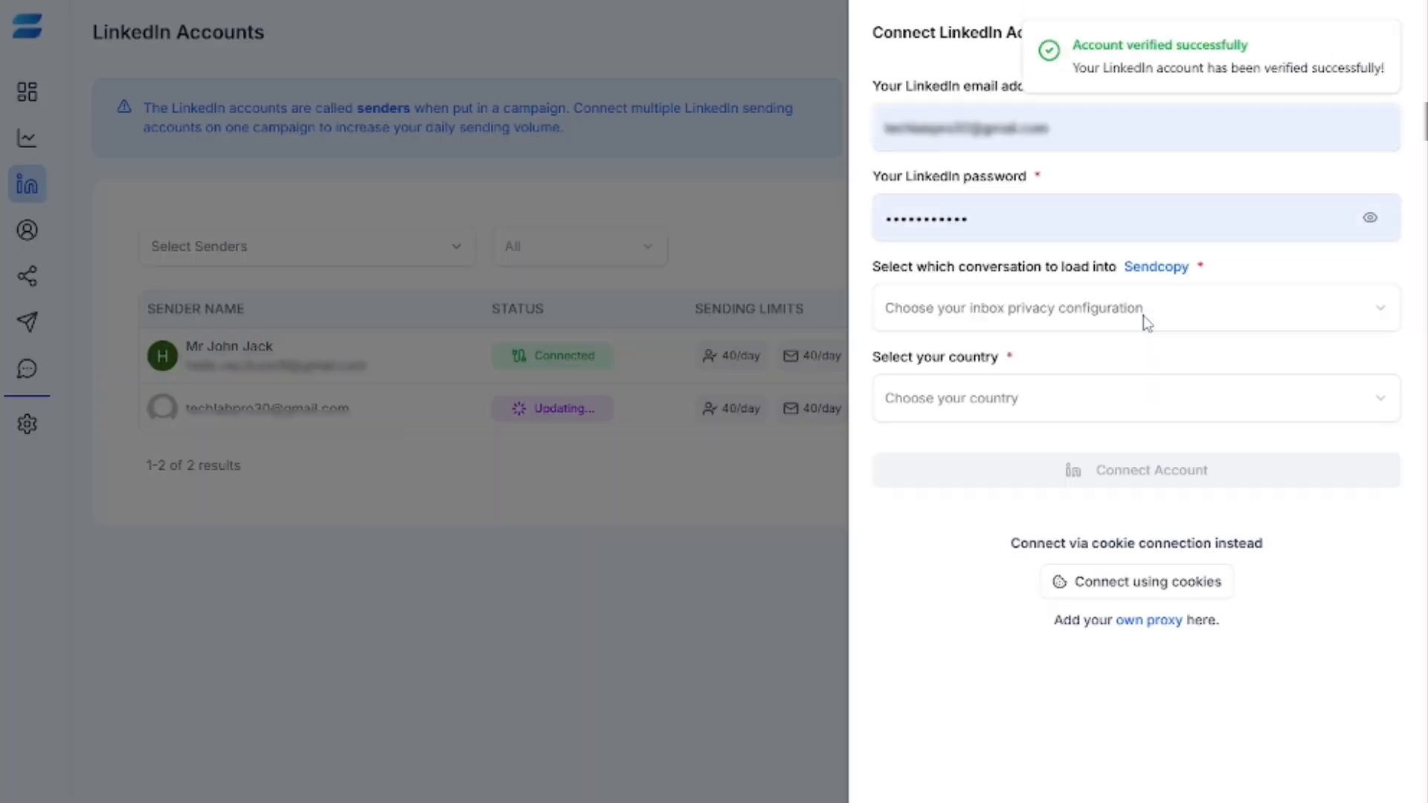
click(1164, 143)
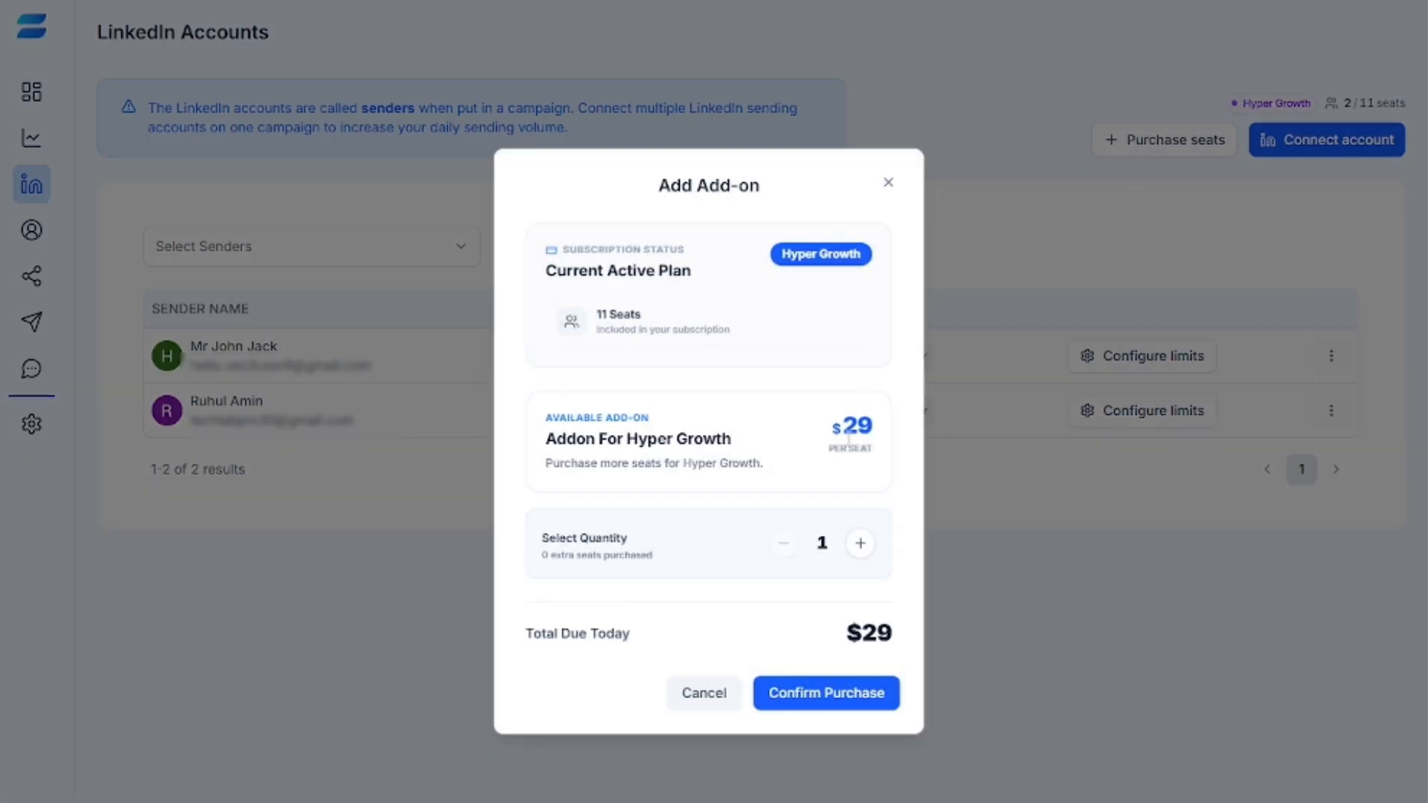
click(860, 542)
click(783, 542)
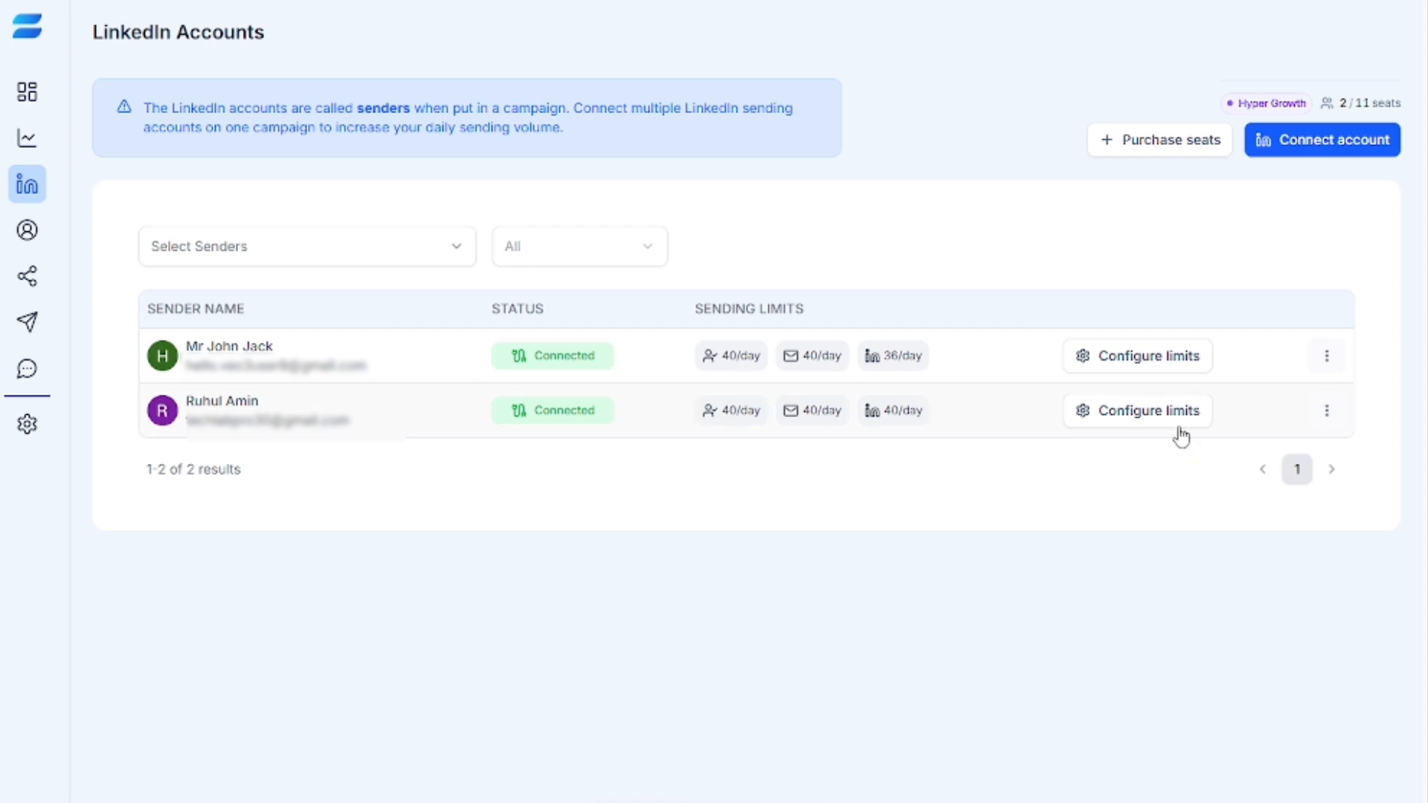
Set the second LinkedIn sender's daily limits to 38 messages and 36 post likes, and save the settings.
click(1169, 415)
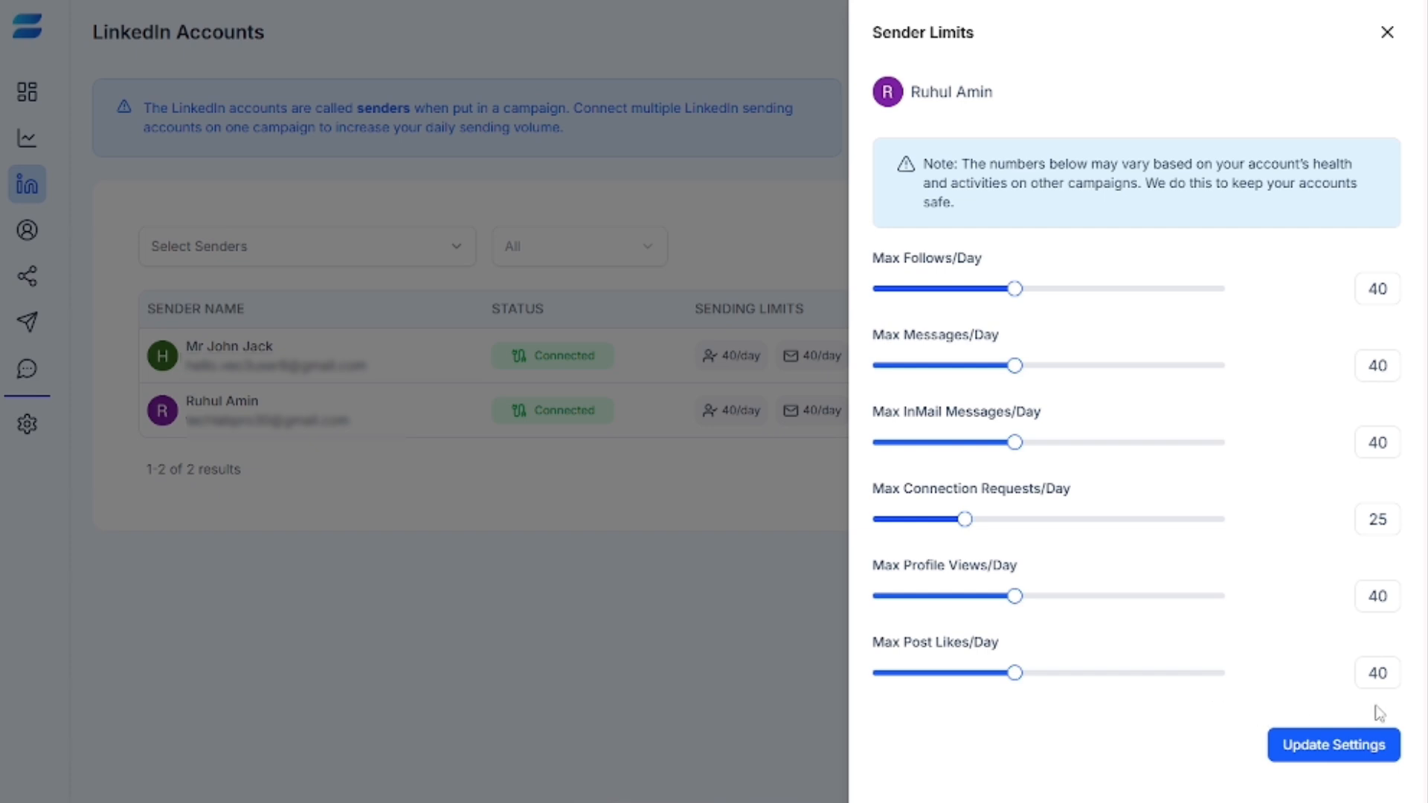
mouse_move(1015, 289)
mouse_down()
mouse_move(1039, 297)
mouse_move(994, 297)
mouse_move(1016, 306)
mouse_up()
mouse_move(1014, 367)
mouse_down()
mouse_move(992, 370)
mouse_move(1009, 376)
mouse_up()
drag(1008, 453, 1016, 452)
mouse_move(1024, 678)
mouse_down()
mouse_move(992, 682)
mouse_move(1016, 680)
mouse_up()
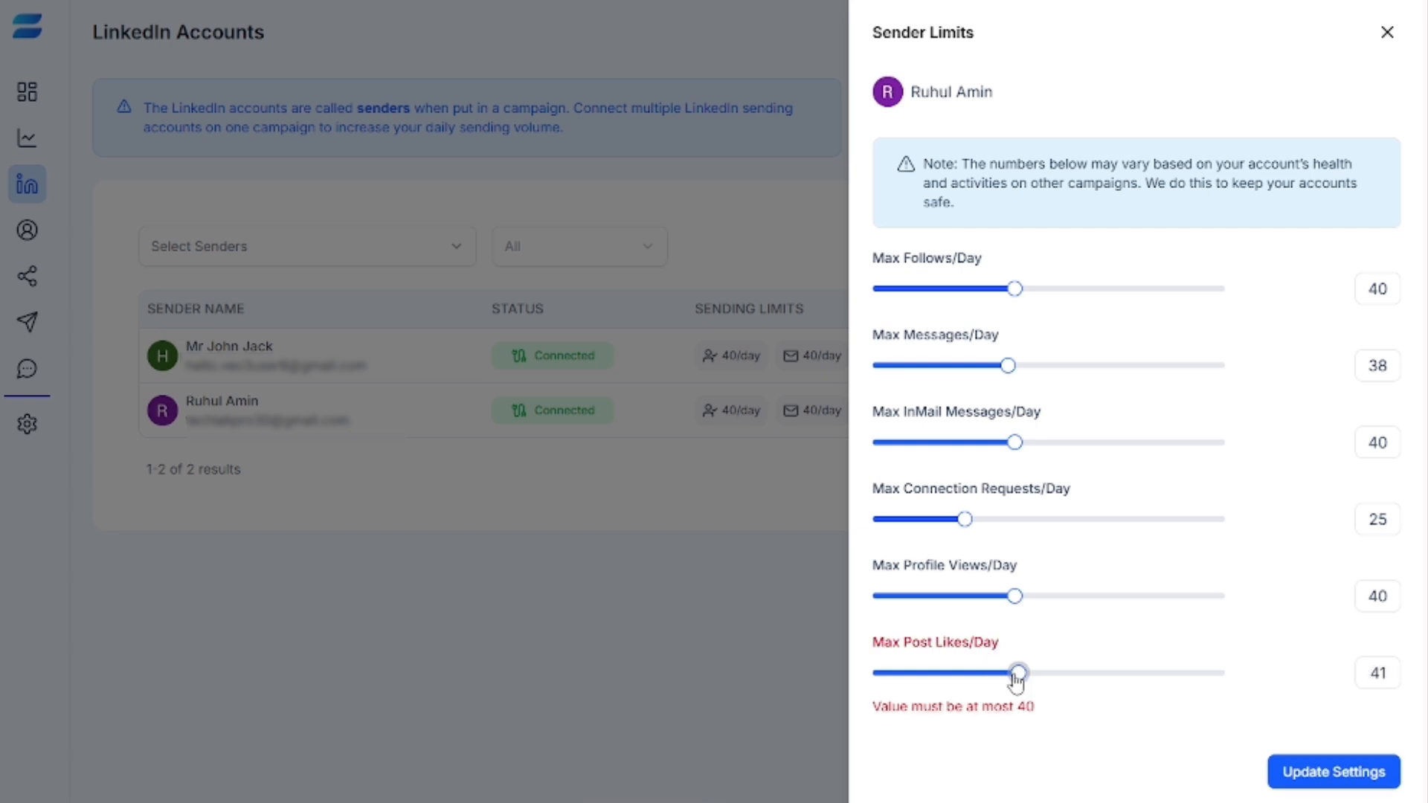
drag(1016, 679, 1015, 677)
click(1338, 746)
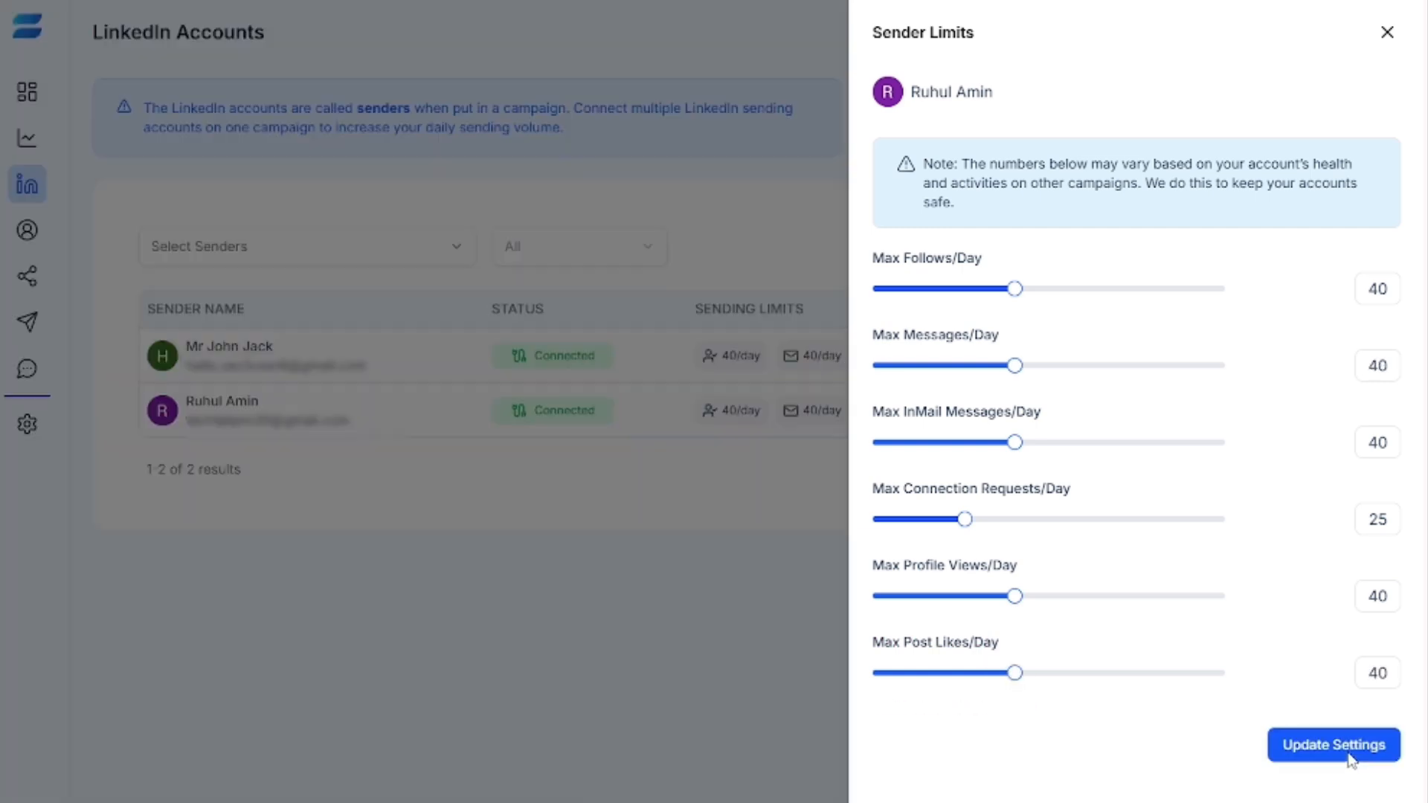
click(693, 577)
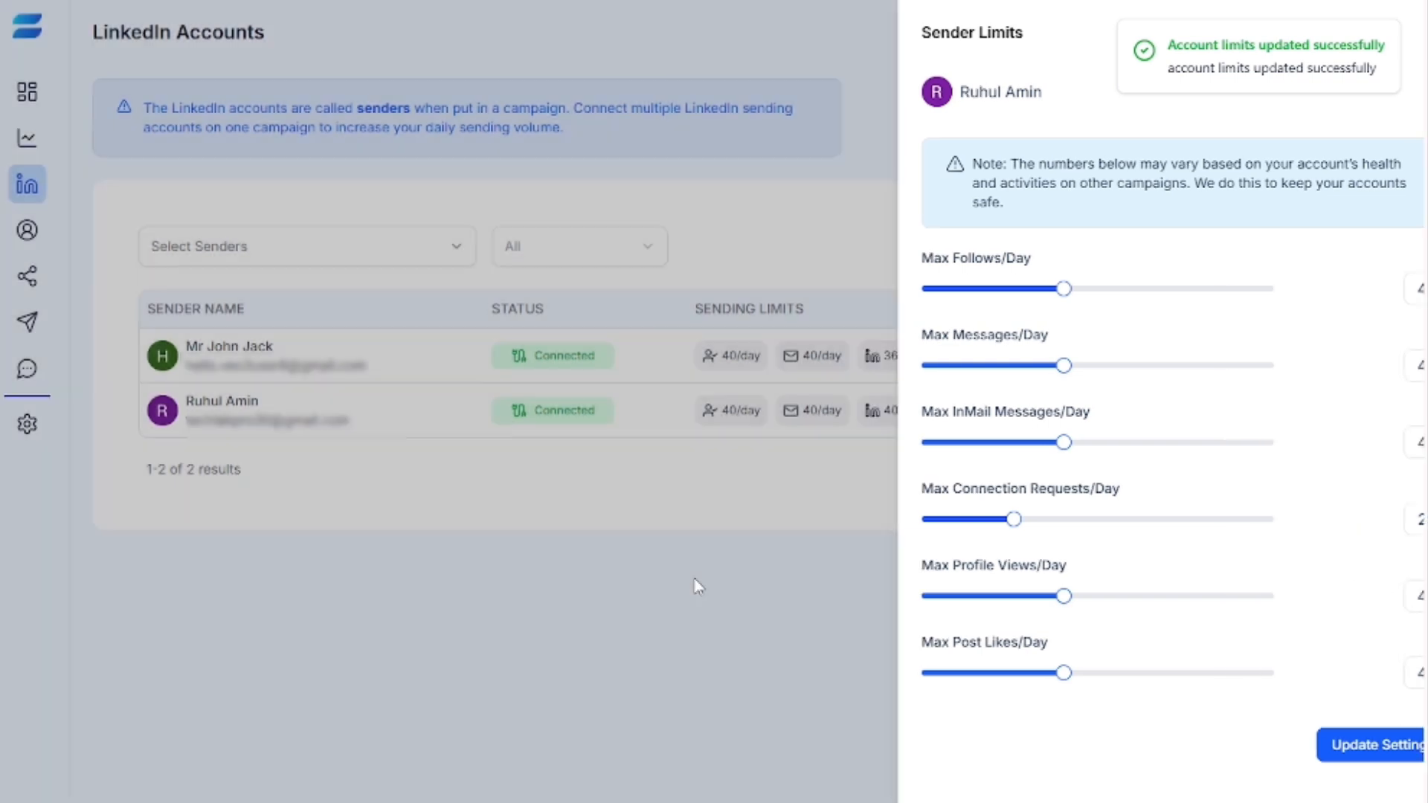
Reopen the second sender's sending limits from its account options, save them again and close the form.
click(1335, 415)
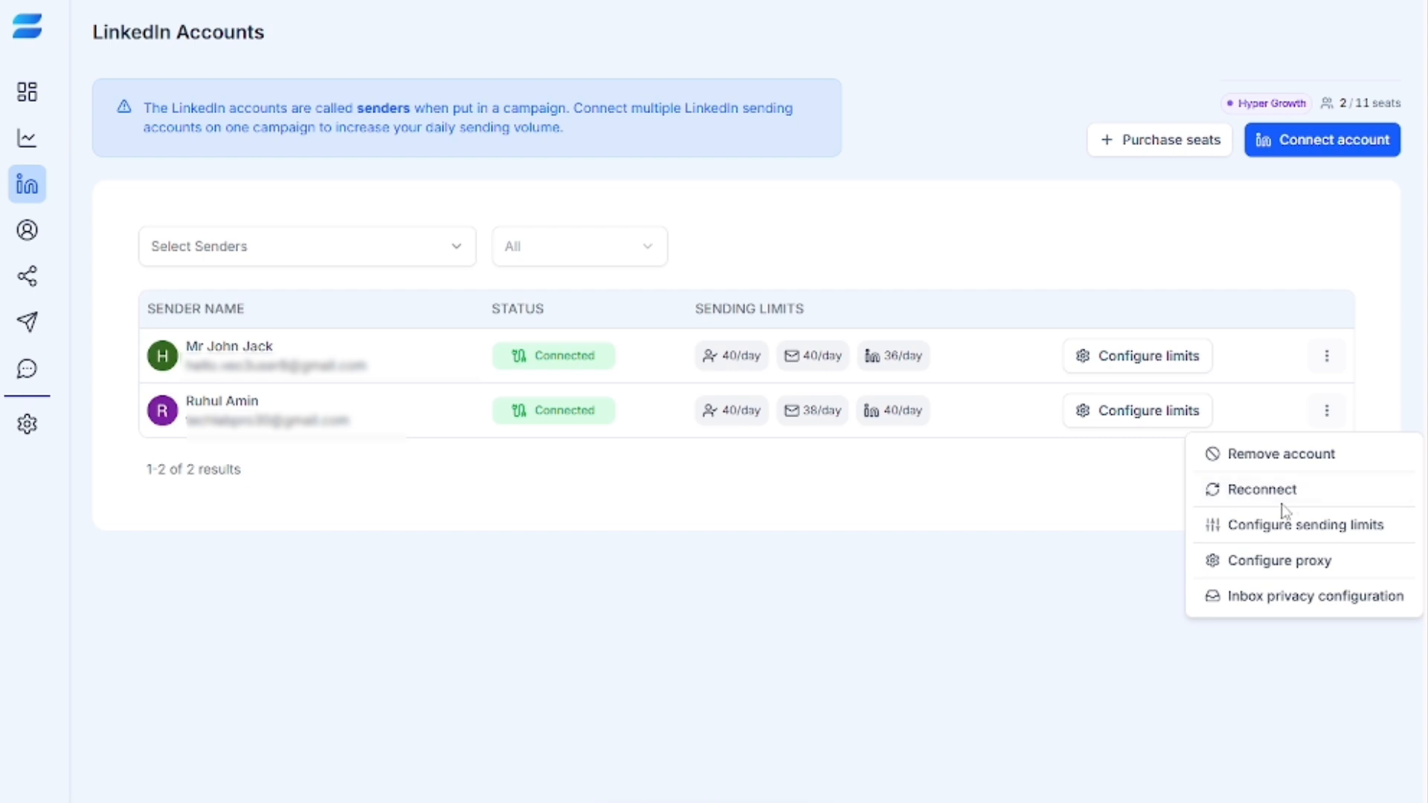
click(1330, 534)
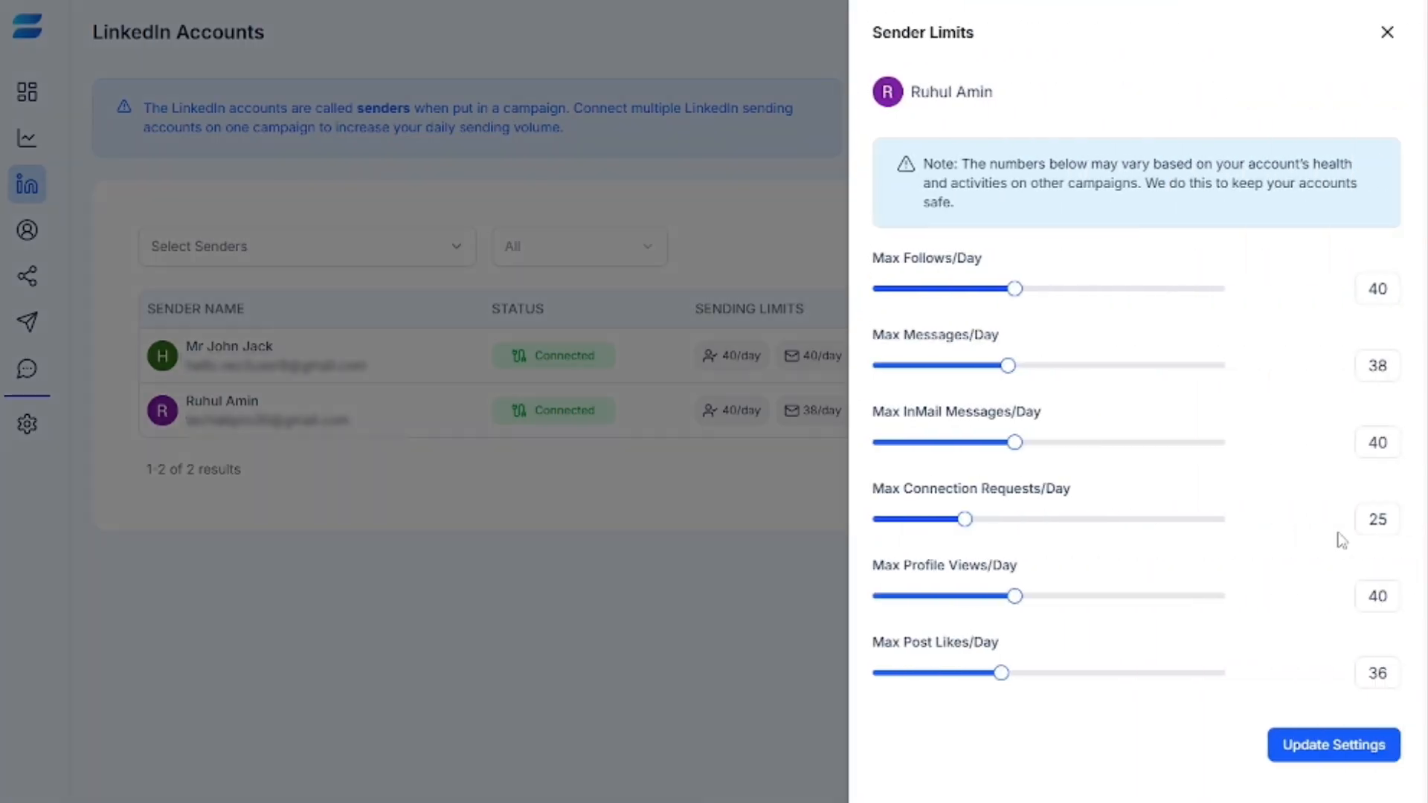
click(1369, 747)
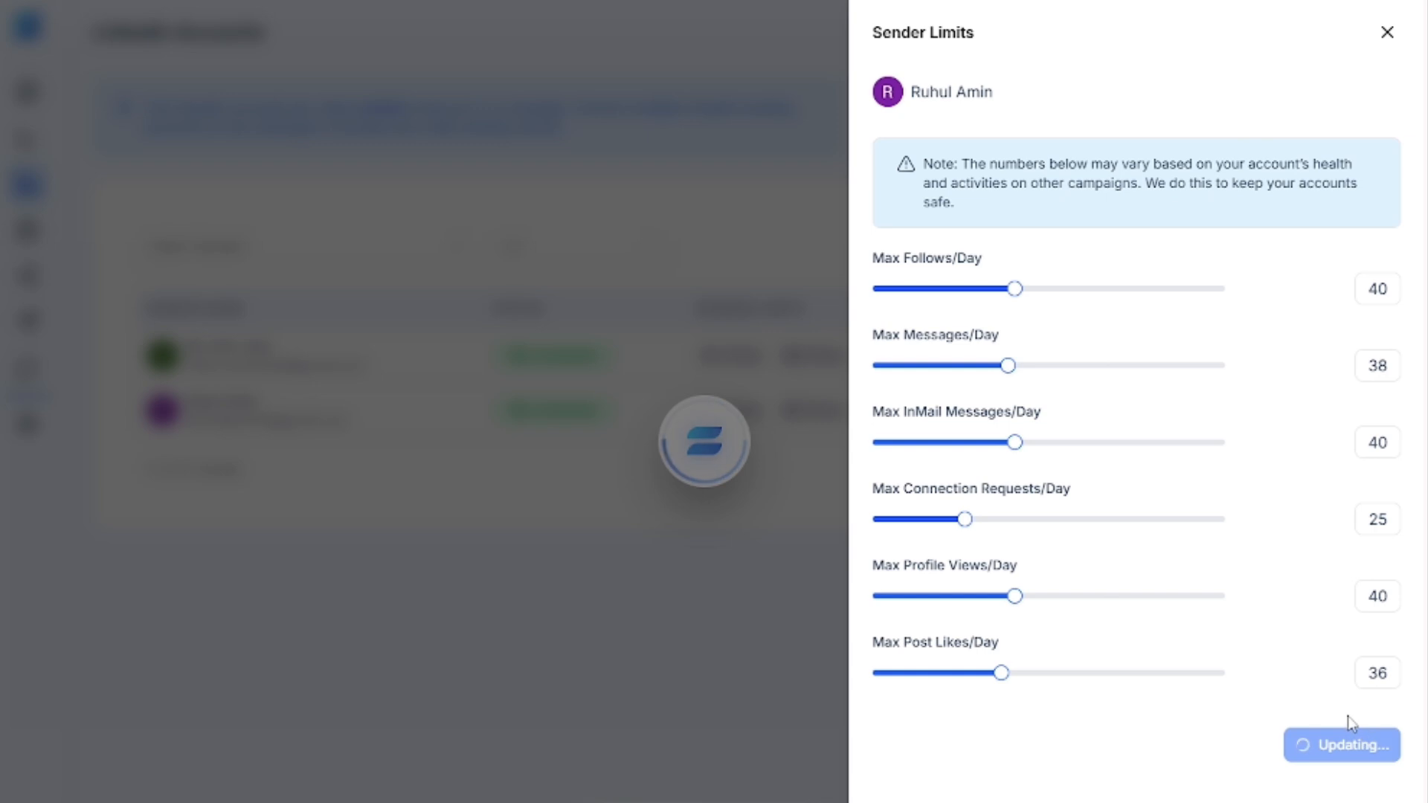
click(731, 626)
View the second sender's proxy configuration form and close it without entering proxy details.
click(1327, 411)
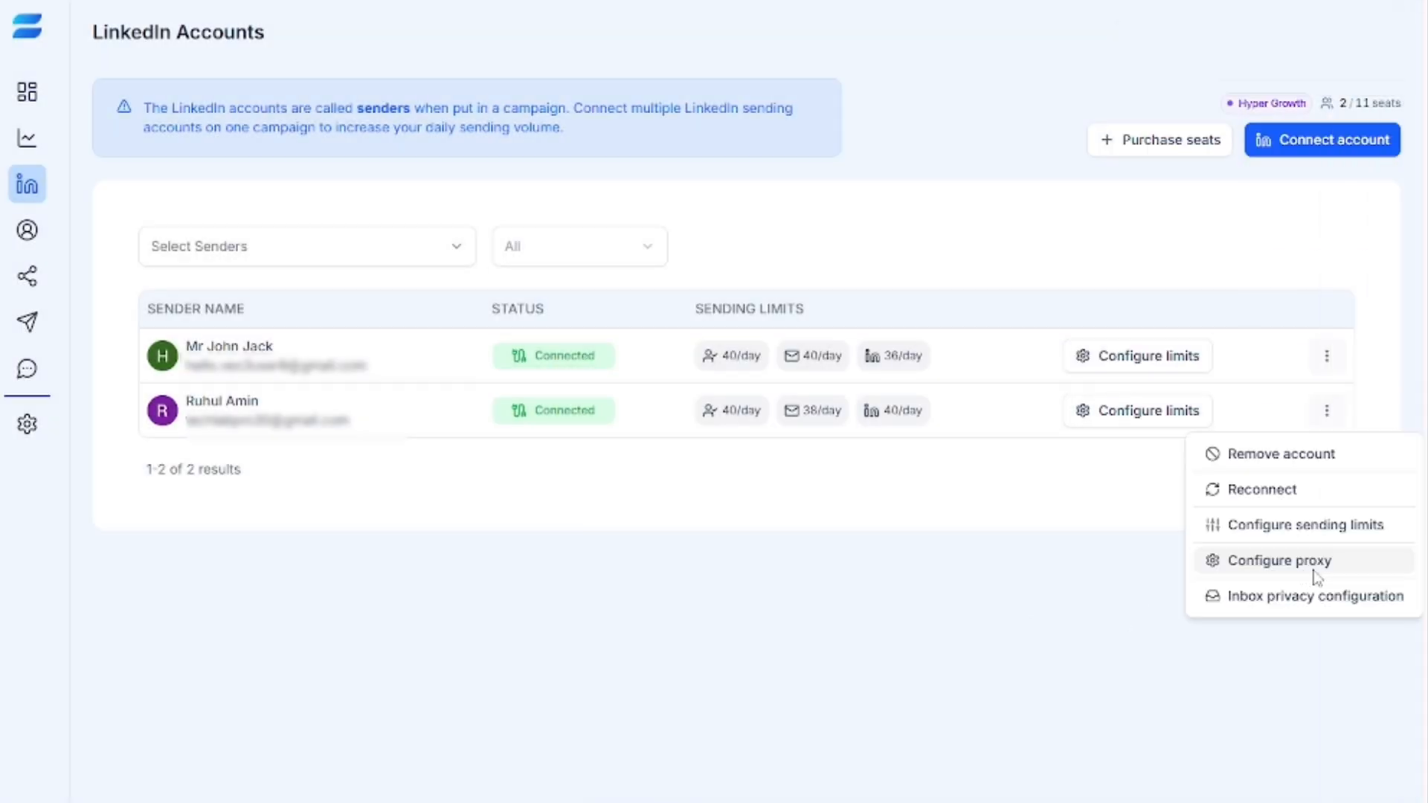
click(1309, 576)
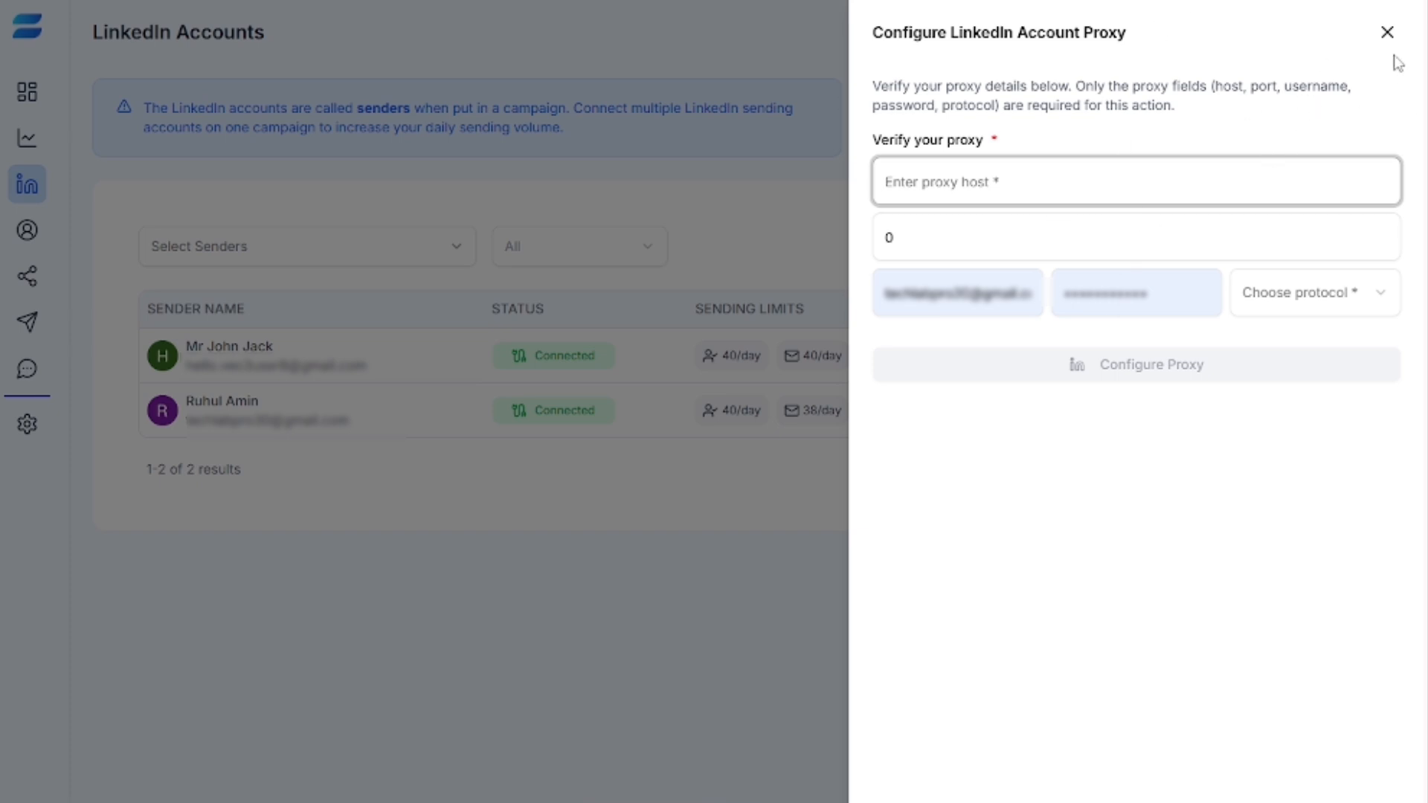
click(1384, 33)
Save the second sender's inbox privacy as "Track and import all LinkedIn conversations".
click(1326, 410)
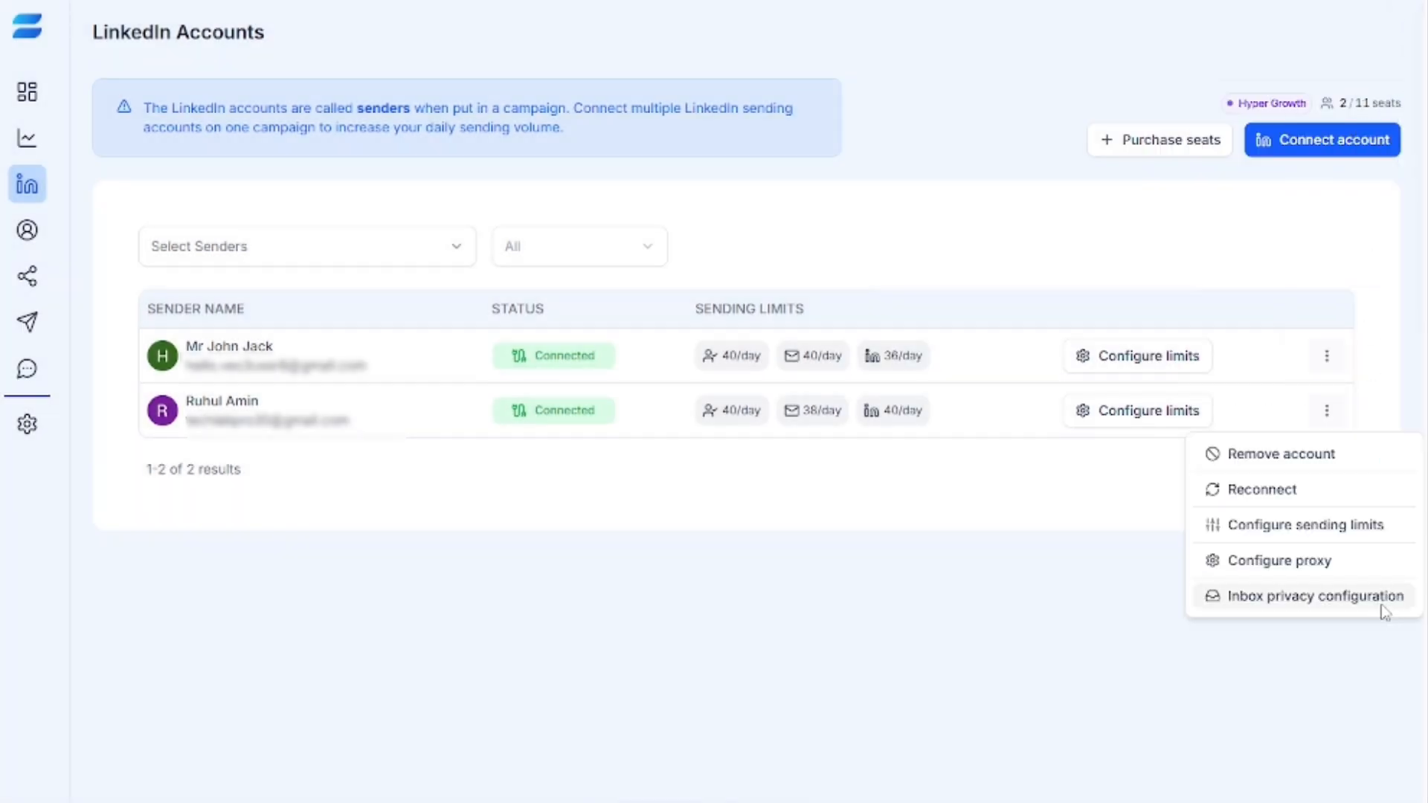
click(1262, 599)
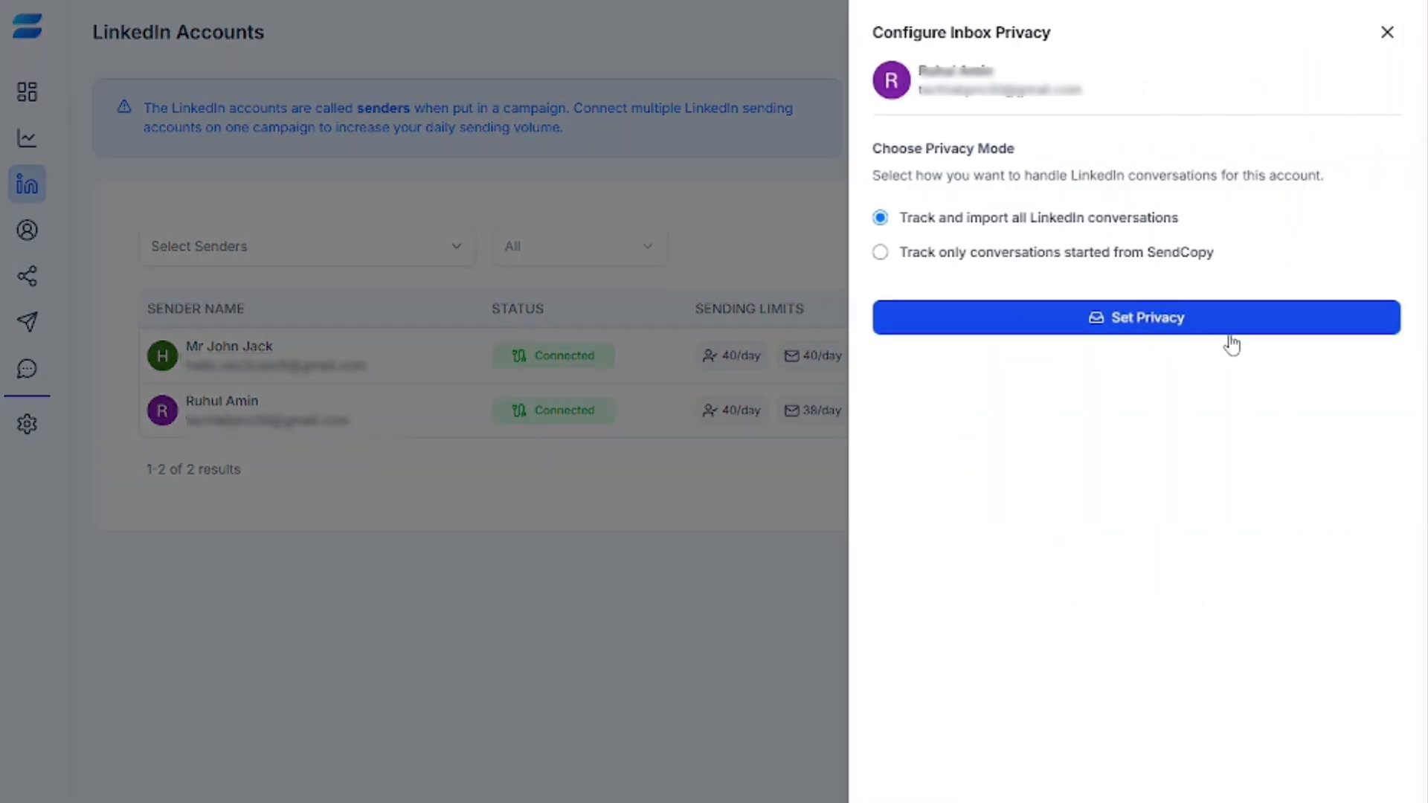
click(1335, 316)
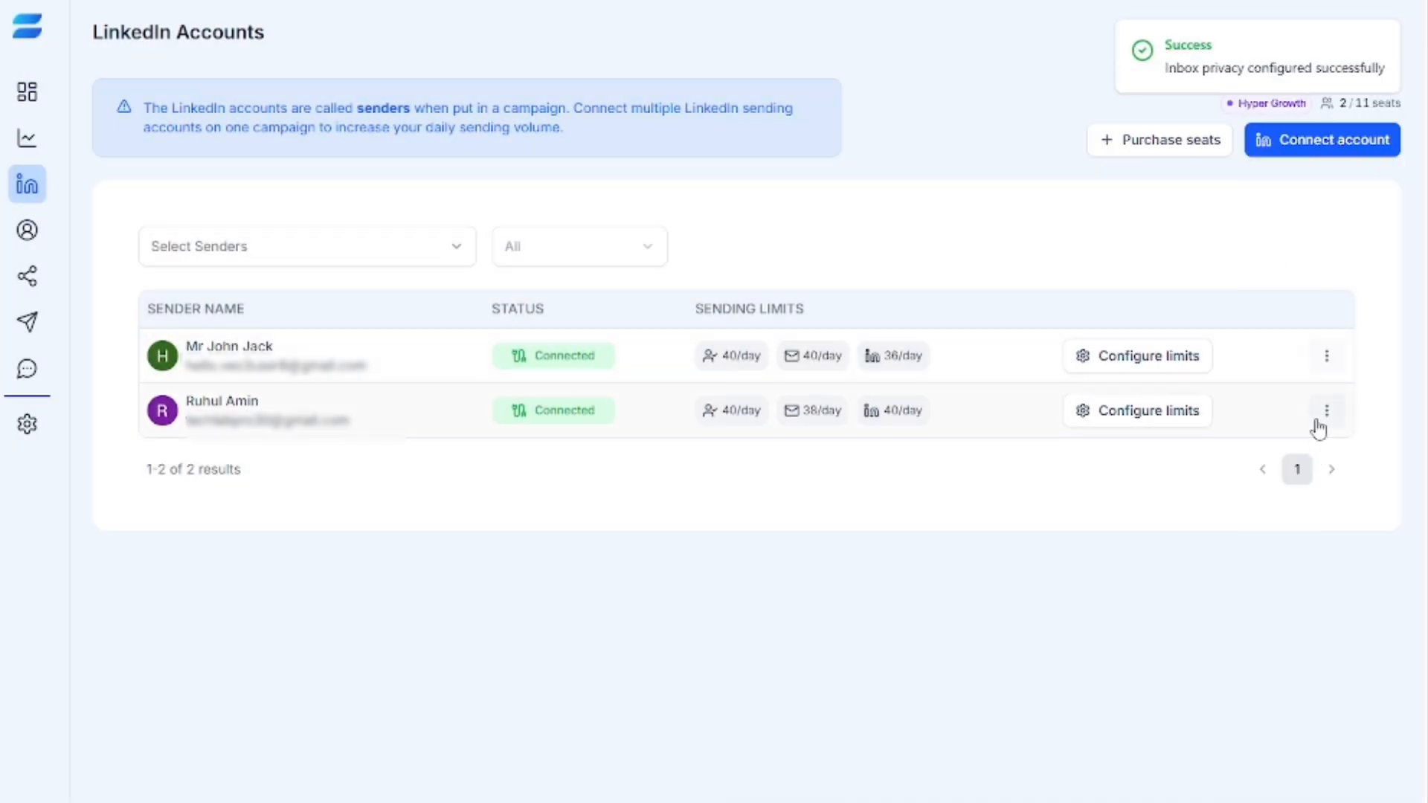
Open the dashboard and examine its connection, message and InMail statistics and the activity chart.
click(27, 92)
scroll(1104, 444, down, 1)
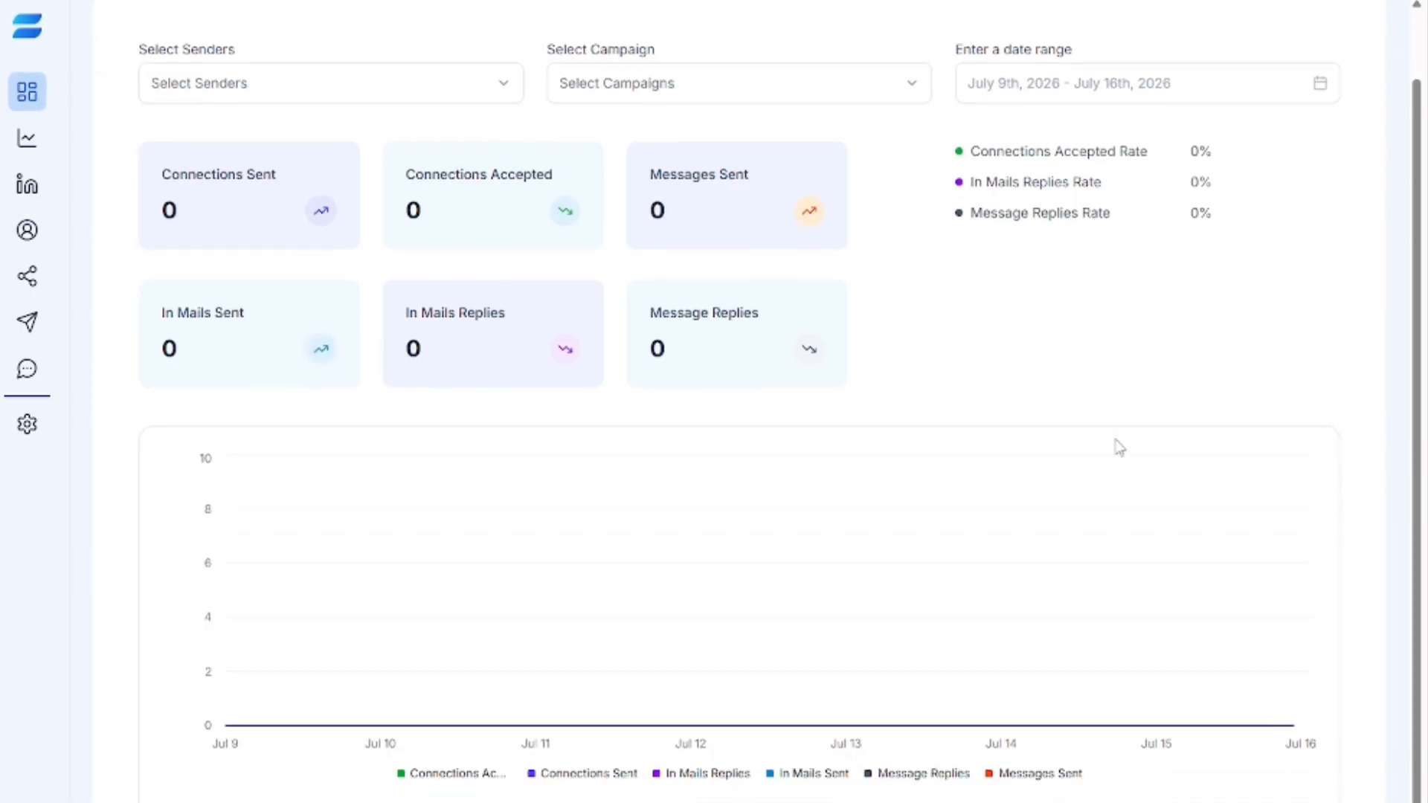
scroll(1120, 439, up, 1)
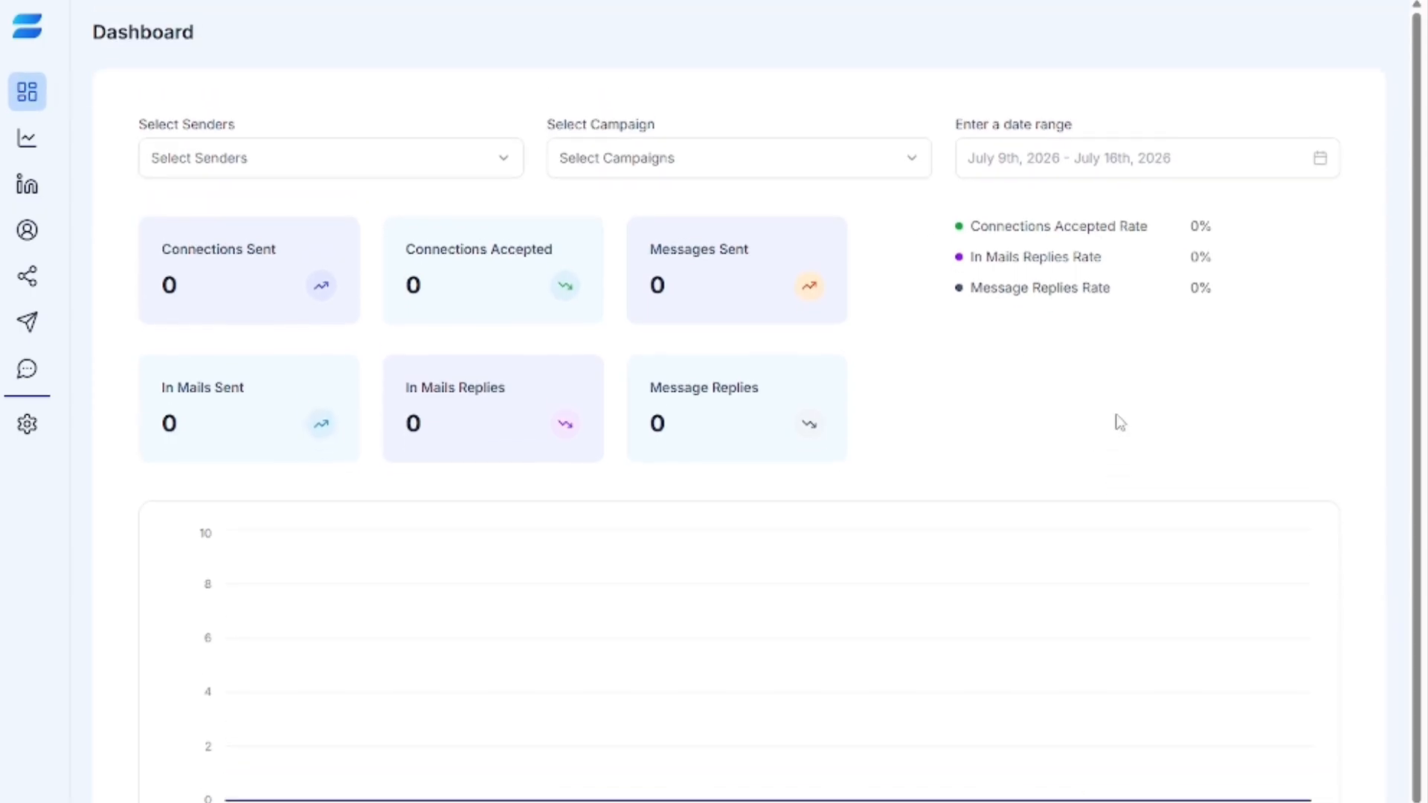
scroll(1119, 422, down, 1)
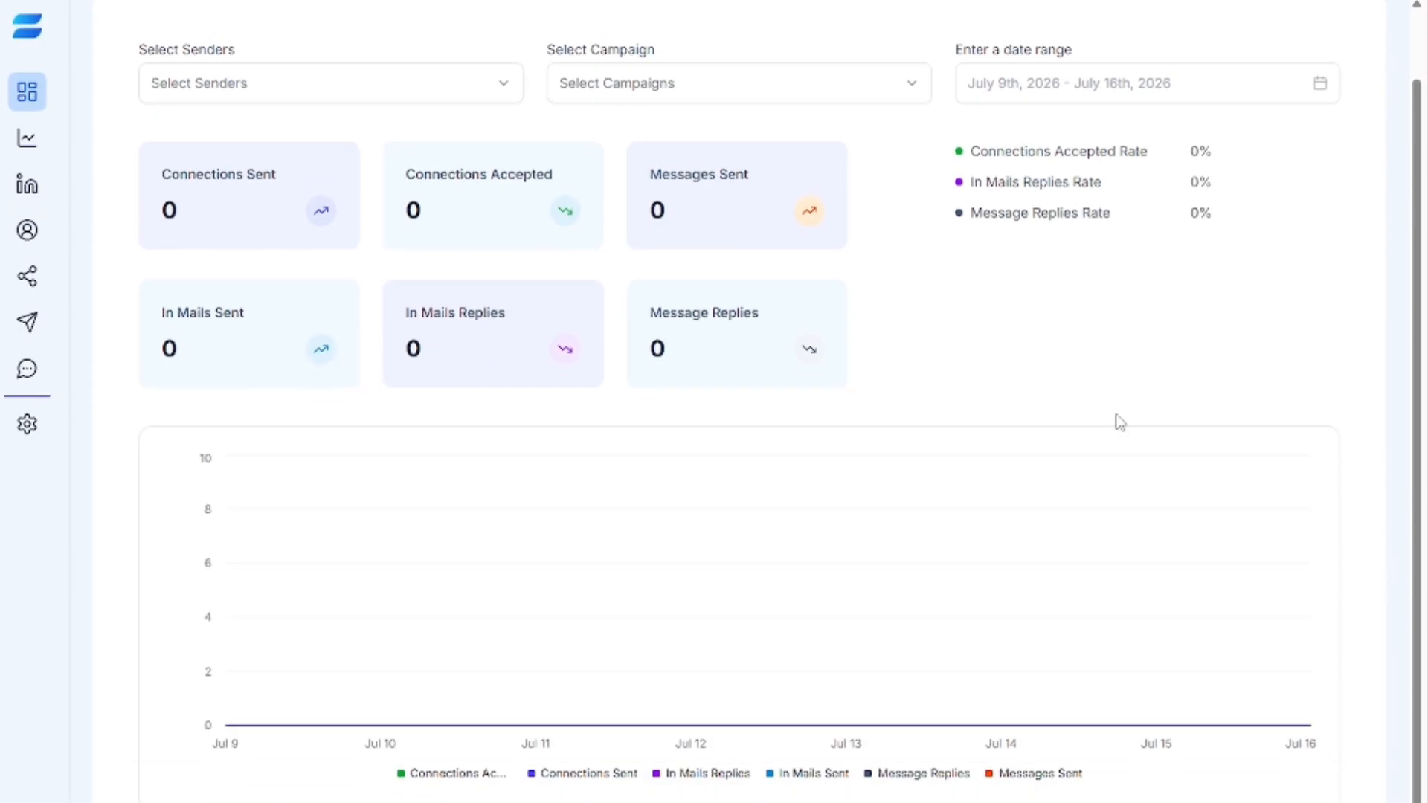